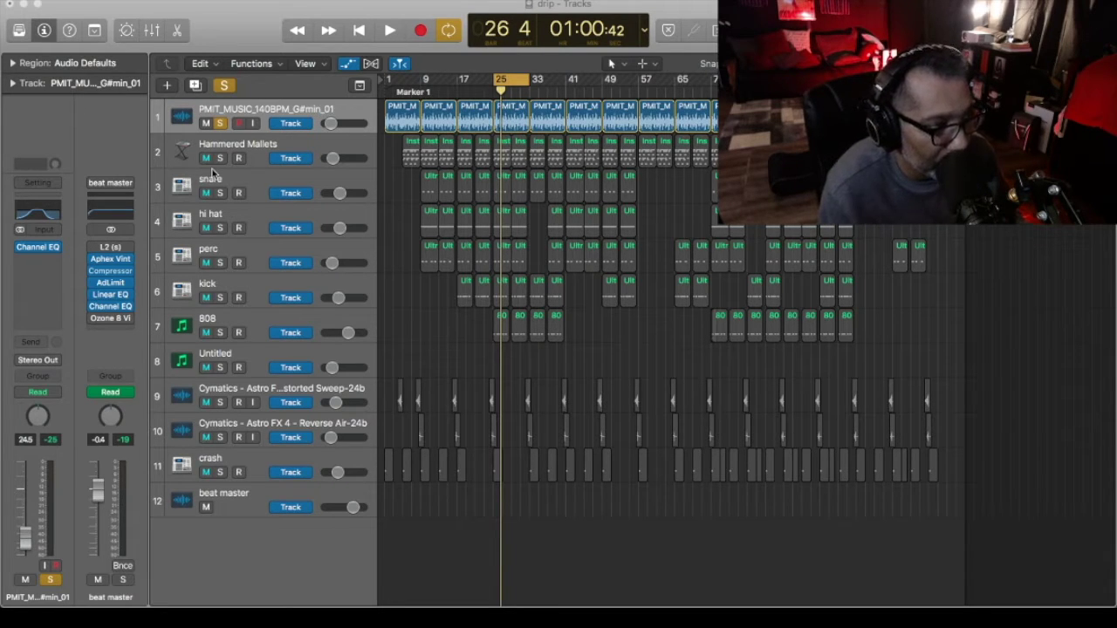
Play the soloed PMIT_MUSIC_140BPM_G#min_01 loop from bar 25 to about bar 32, then stop
{"action": "left_click", "coordinate": [408, 199]}
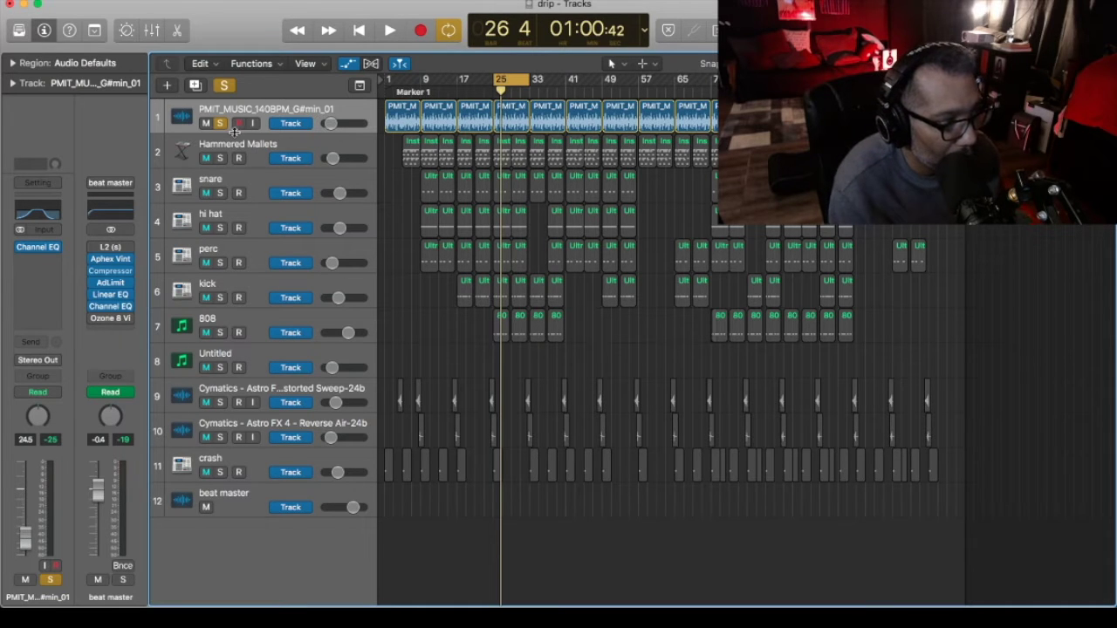
{"action": "key", "text": "space"}
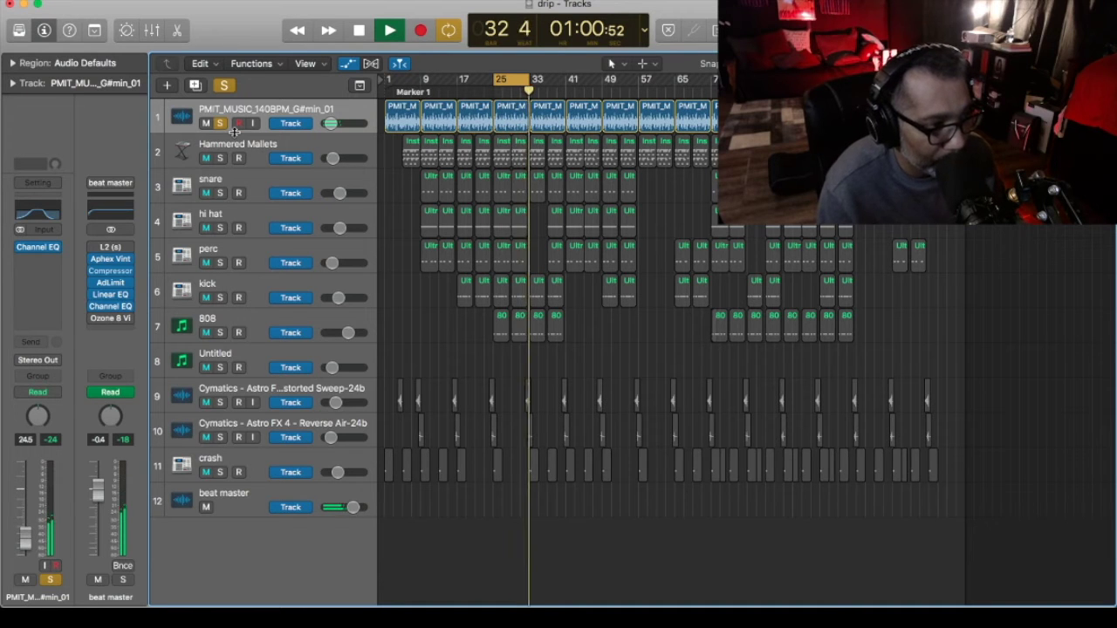
{"action": "key", "text": "space"}
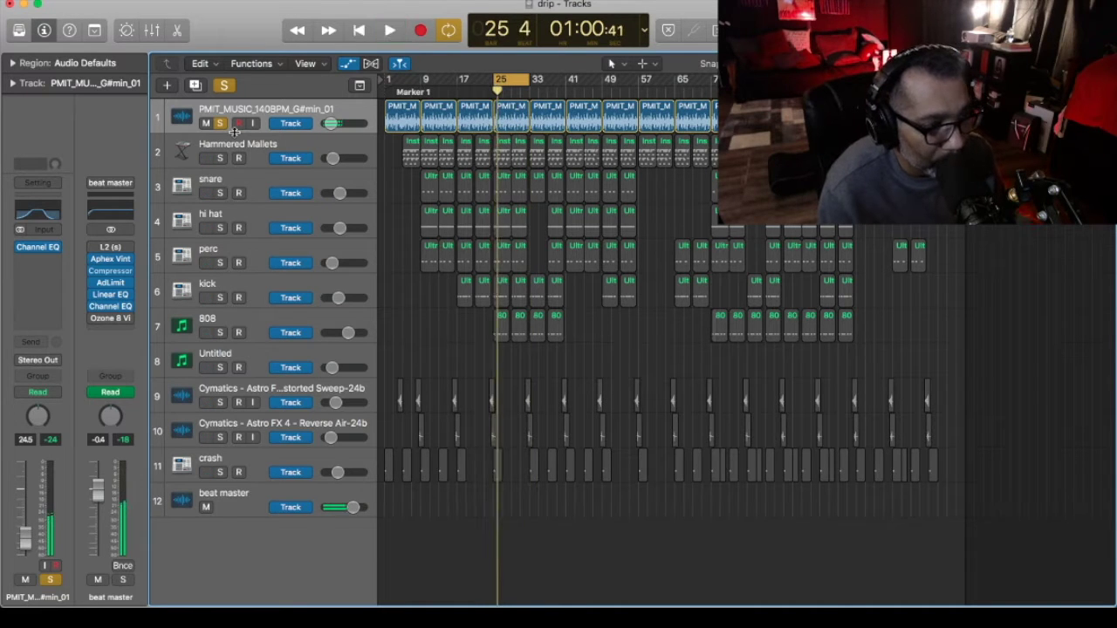
Move the solo from the sample track to the Hammered Mallets track
{"action": "left_click", "coordinate": [260, 152]}
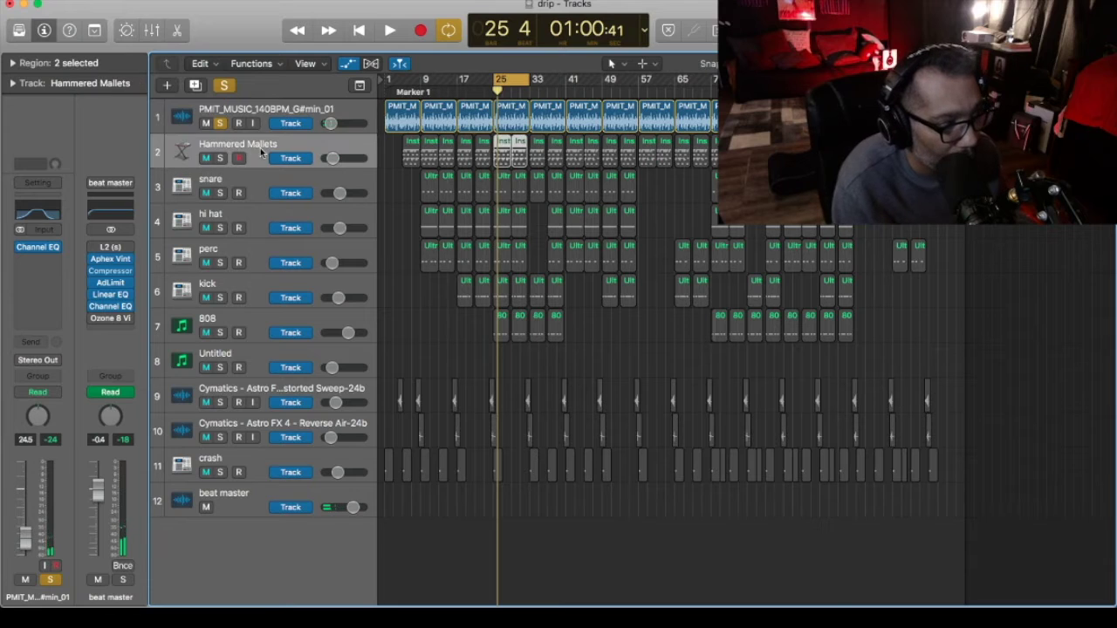
{"action": "left_click", "coordinate": [220, 123]}
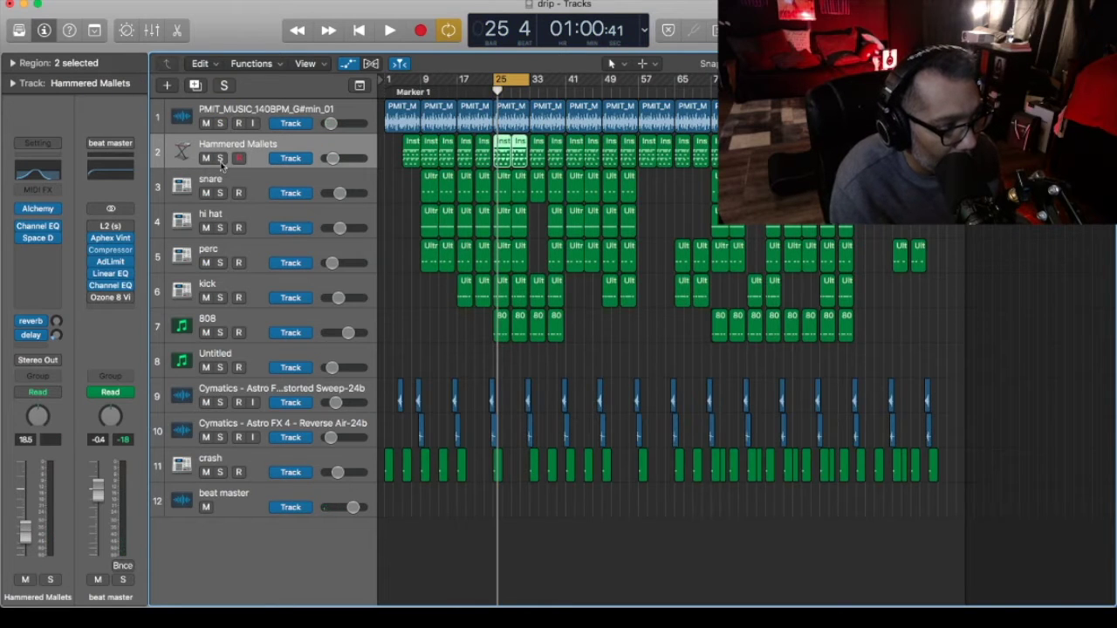
{"action": "left_click", "coordinate": [220, 158]}
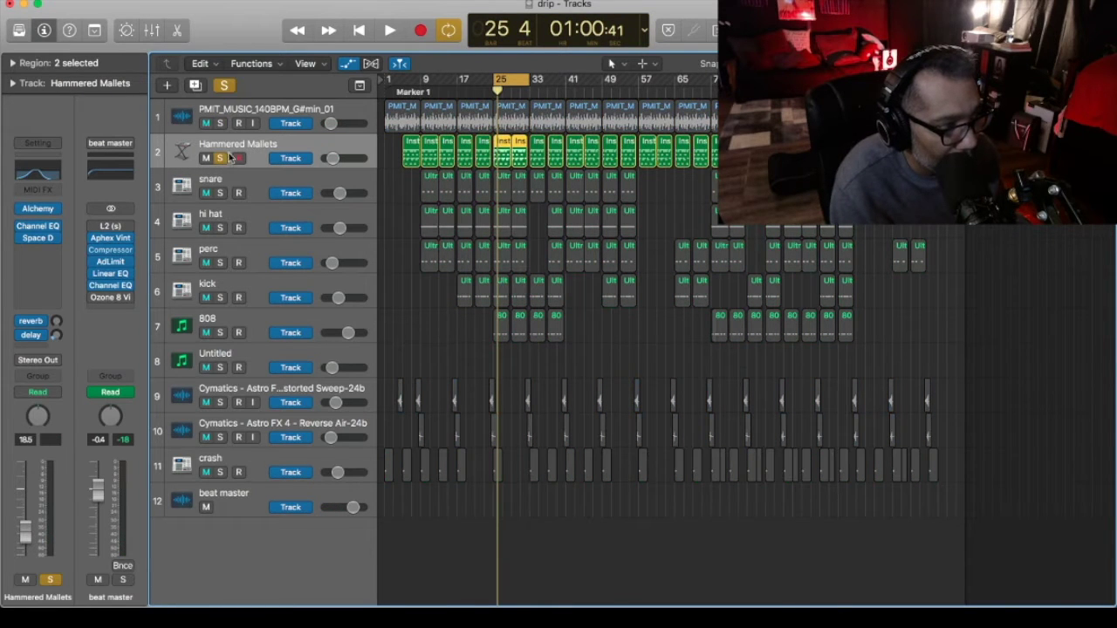
Check the Hammered Mallets Alchemy instrument, then bring its 96 notes into the Piano Roll
{"action": "left_click", "coordinate": [39, 210]}
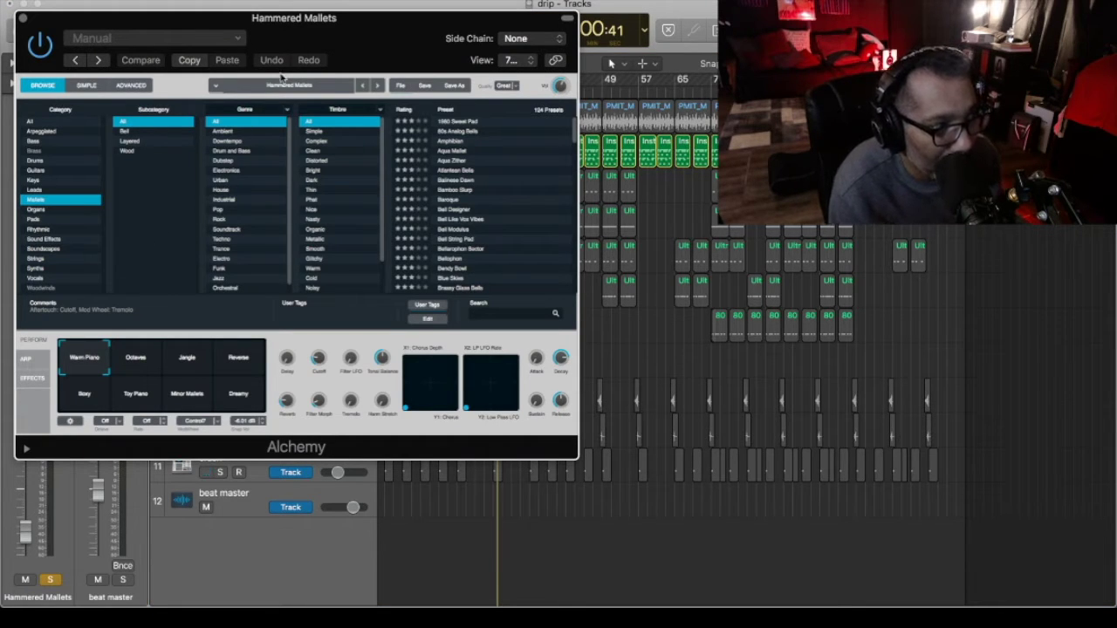
{"action": "left_click", "coordinate": [24, 18]}
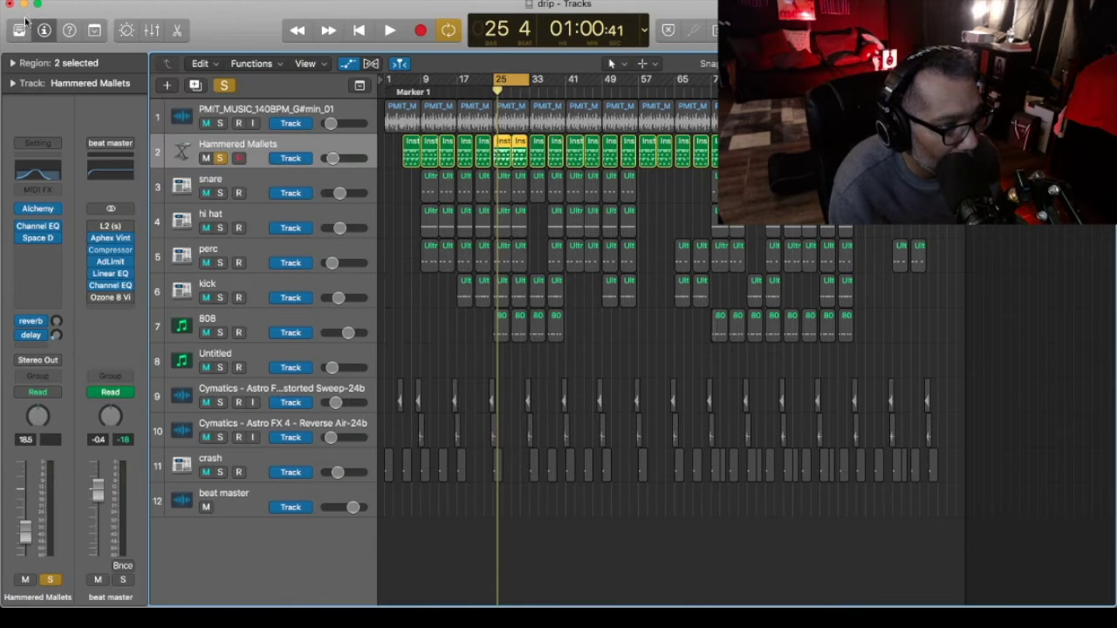
{"action": "double_click", "coordinate": [504, 158]}
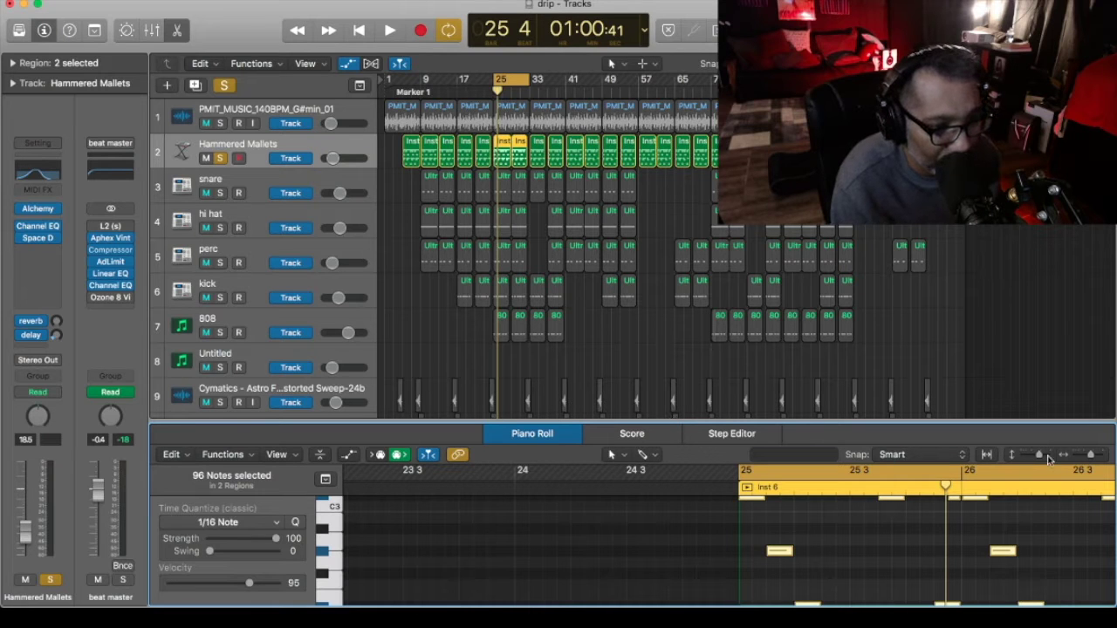
Zoom out and enlarge the Piano Roll, then play Hammered Mallets from bar 25 through bar 32
{"action": "mouse_move", "coordinate": [1038, 455]}
{"action": "left_mouse_down"}
{"action": "mouse_move", "coordinate": [1025, 454]}
{"action": "mouse_move", "coordinate": [1080, 457]}
{"action": "left_mouse_up"}
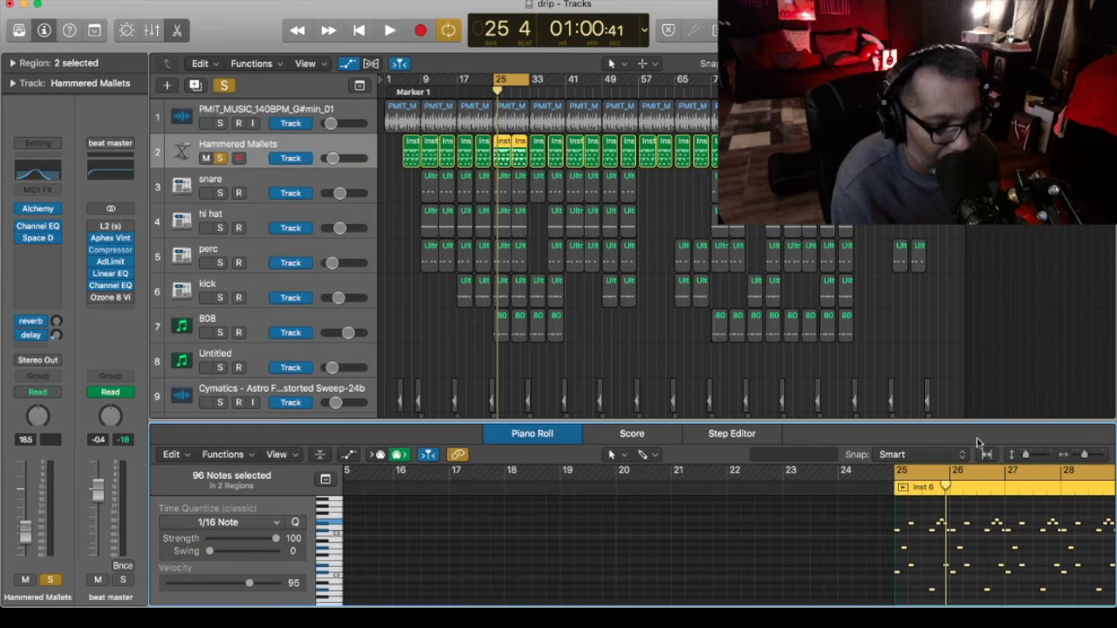
{"action": "left_click_drag", "start_coordinate": [965, 422], "coordinate": [953, 324]}
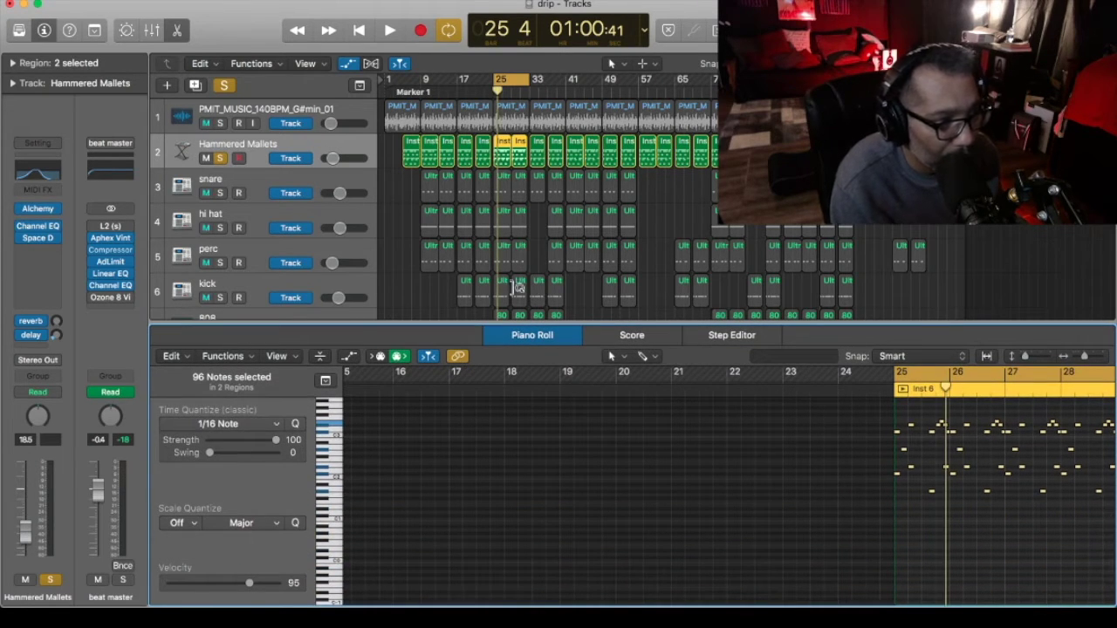
{"action": "key", "text": "space"}
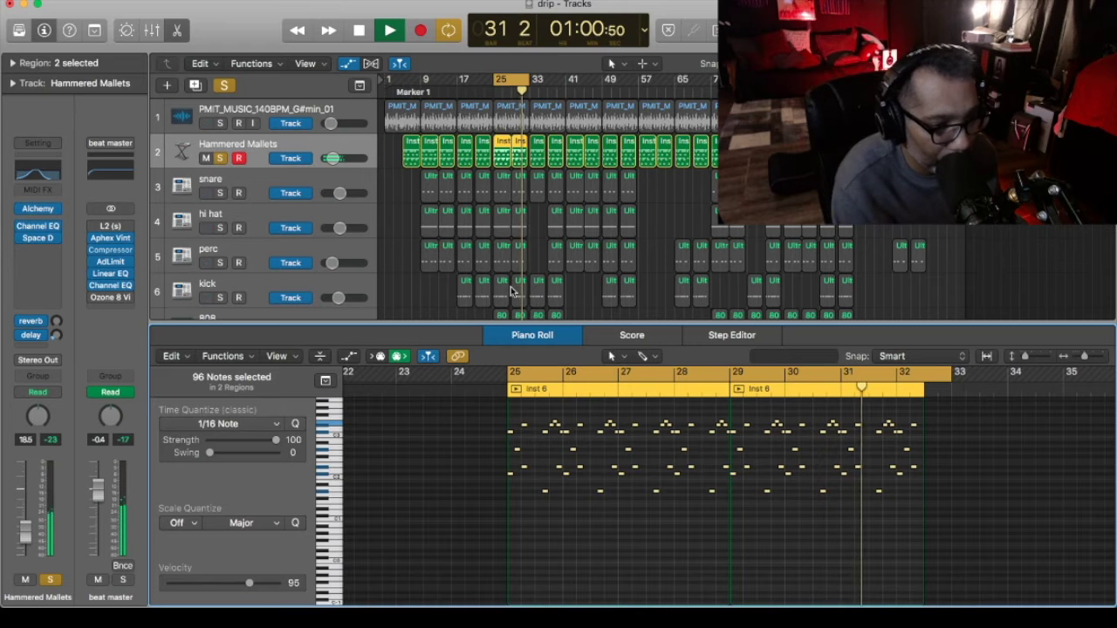
{"action": "key", "text": "space"}
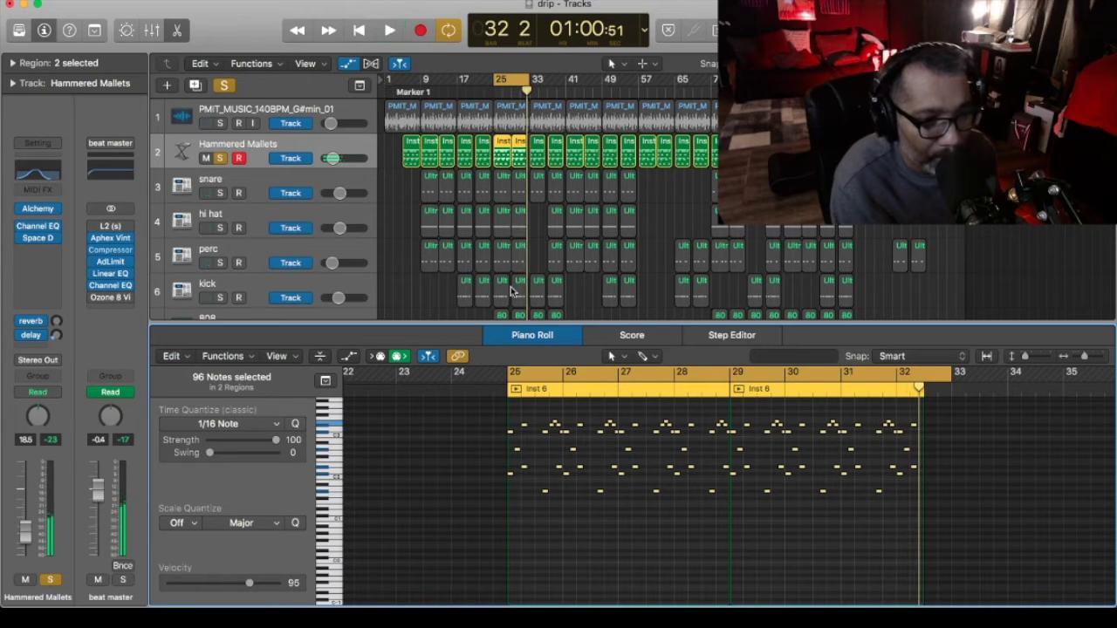
Unsolo Hammered Mallets, shrink the editor, and solo the snare with its Ultrabeat region selected
{"action": "left_click", "coordinate": [221, 160]}
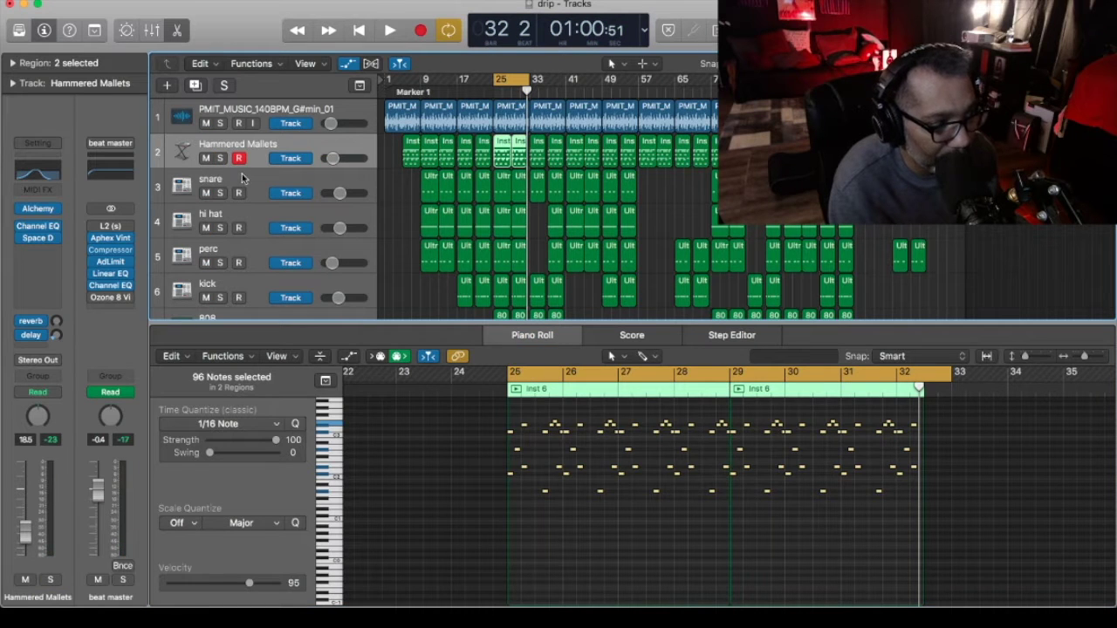
{"action": "left_click", "coordinate": [243, 178]}
{"action": "left_click", "coordinate": [256, 111]}
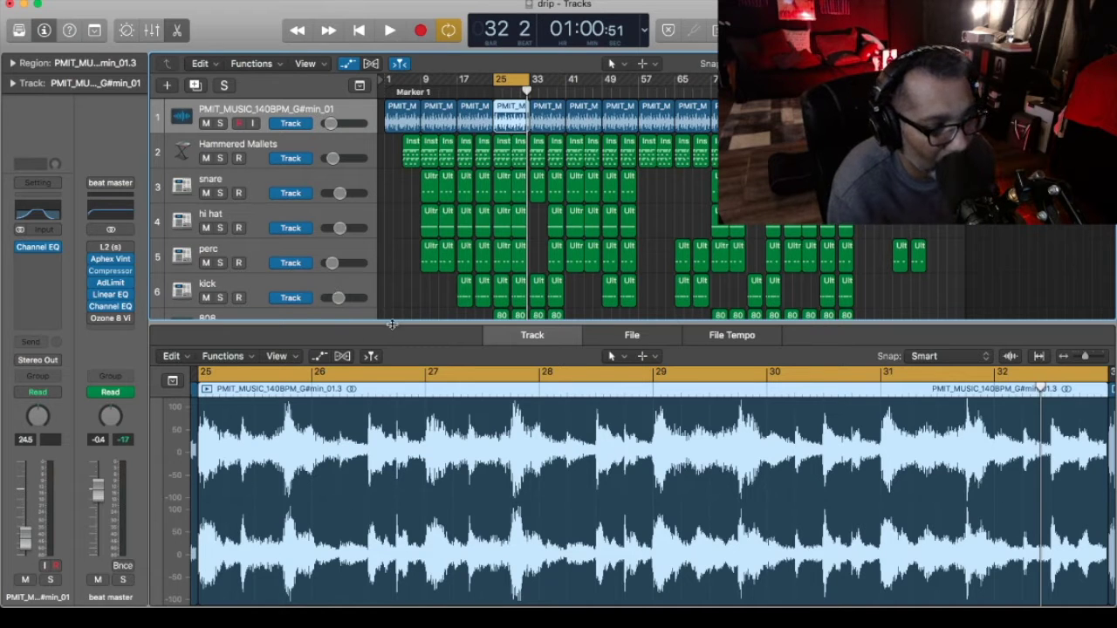
{"action": "left_click_drag", "start_coordinate": [392, 323], "coordinate": [408, 519]}
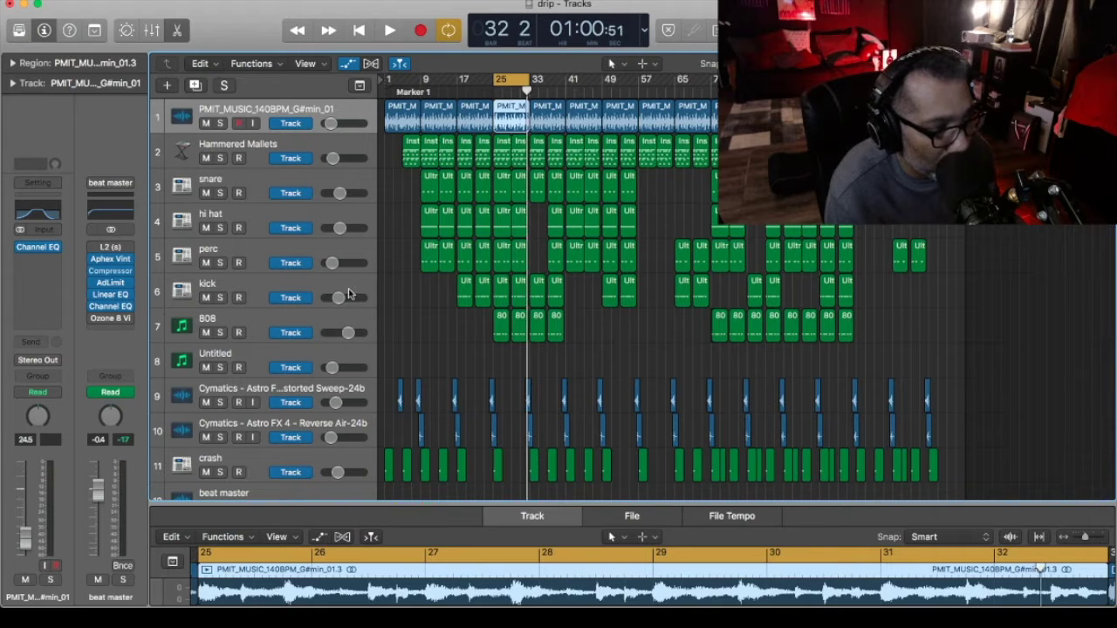
{"action": "left_click", "coordinate": [220, 193]}
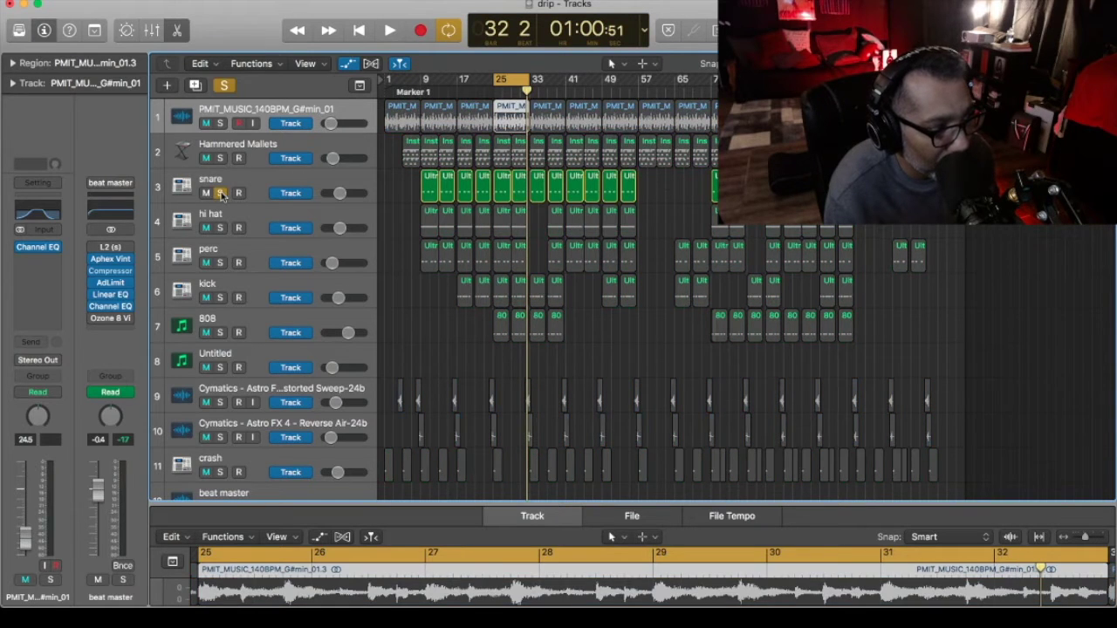
{"action": "left_click", "coordinate": [501, 195]}
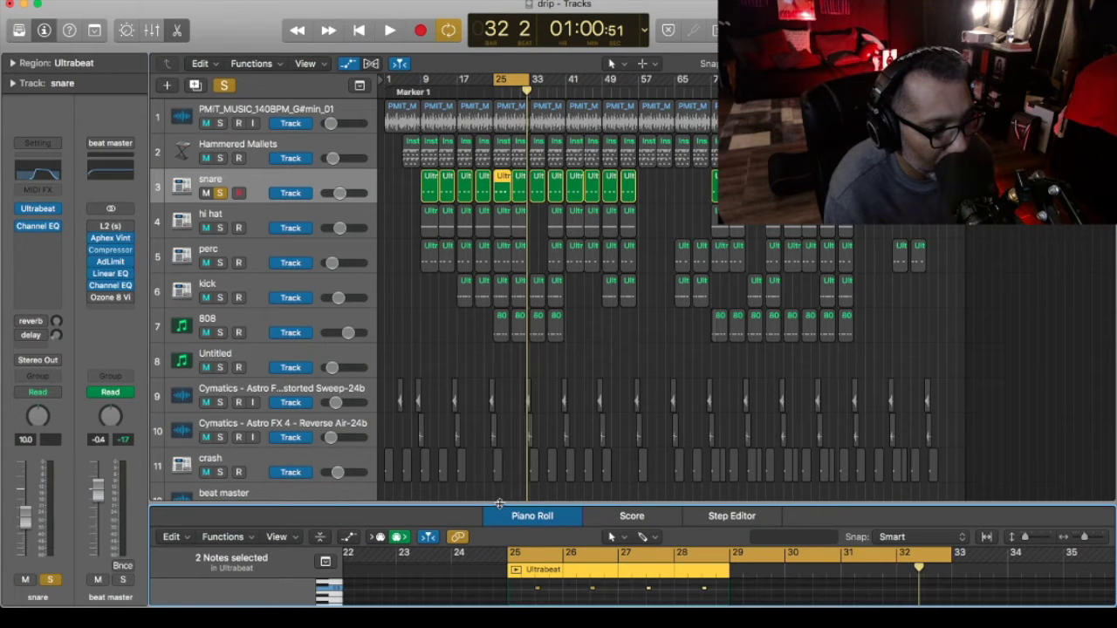
Enlarge the Piano Roll, play the snare briefly from bar 25, then select the hi hat track
{"action": "left_click_drag", "start_coordinate": [499, 504], "coordinate": [499, 360]}
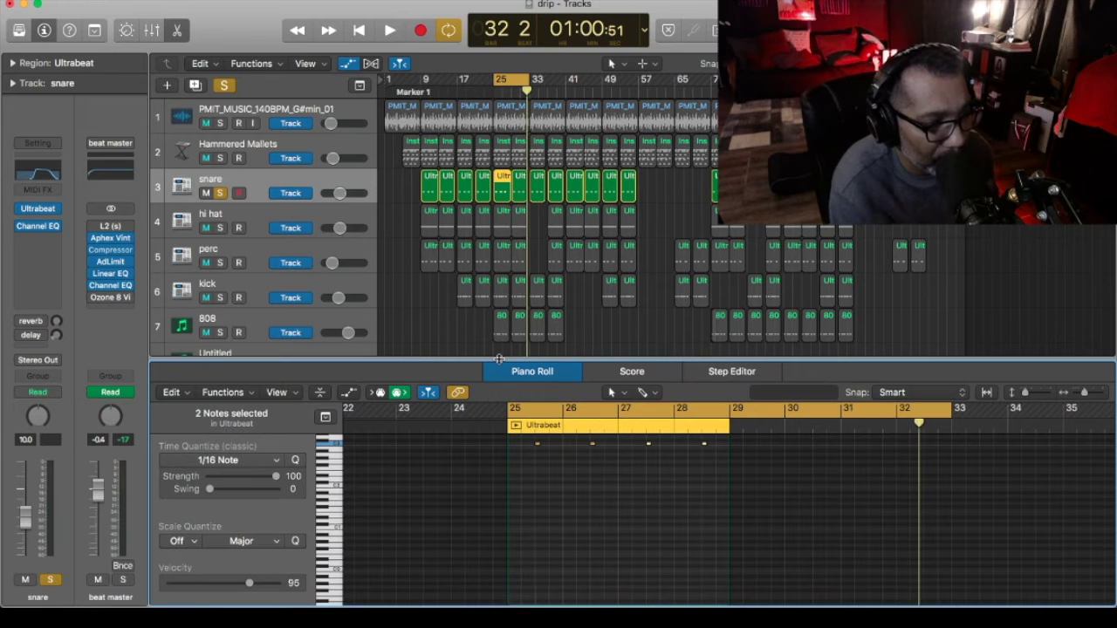
{"action": "key", "text": "space"}
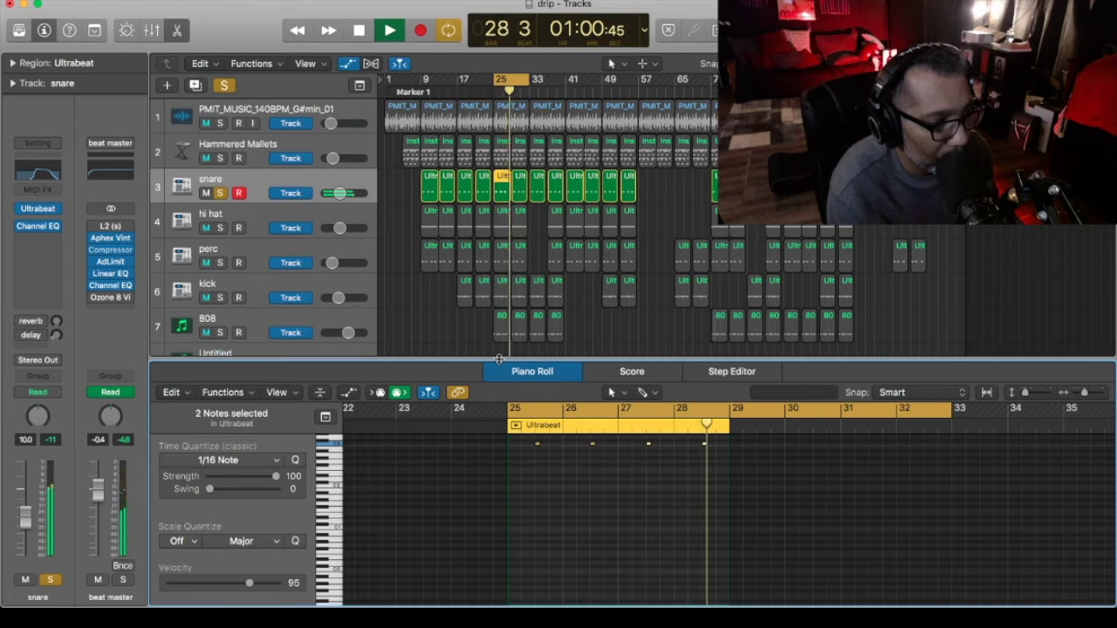
{"action": "key", "text": "space"}
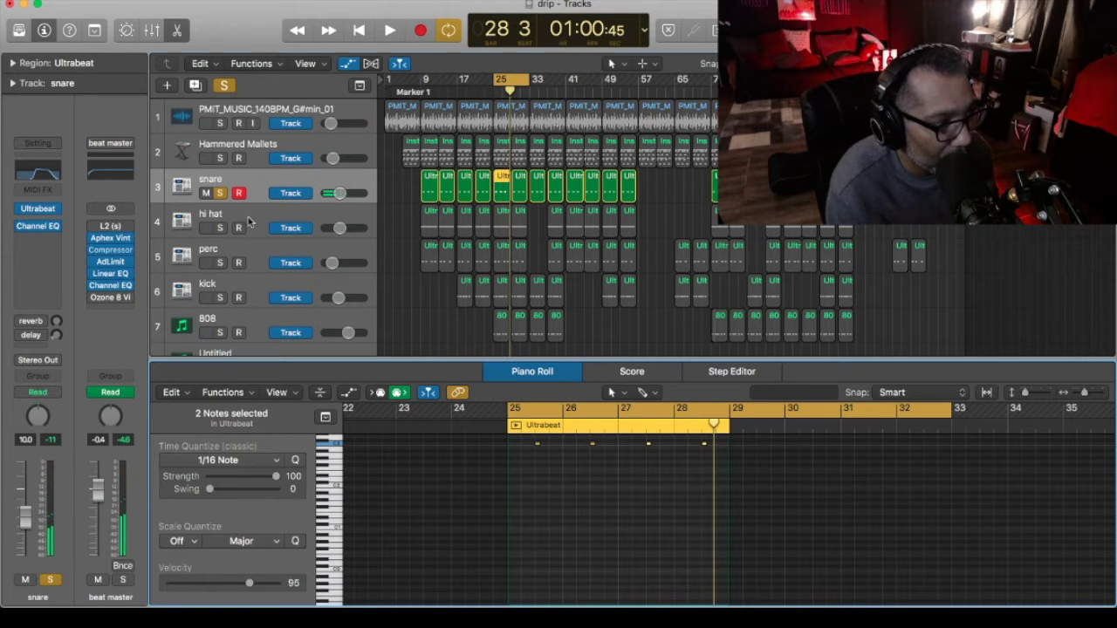
{"action": "left_click", "coordinate": [249, 220]}
Solo the hi hat and play it from bar 25, then stop
{"action": "left_click", "coordinate": [220, 228]}
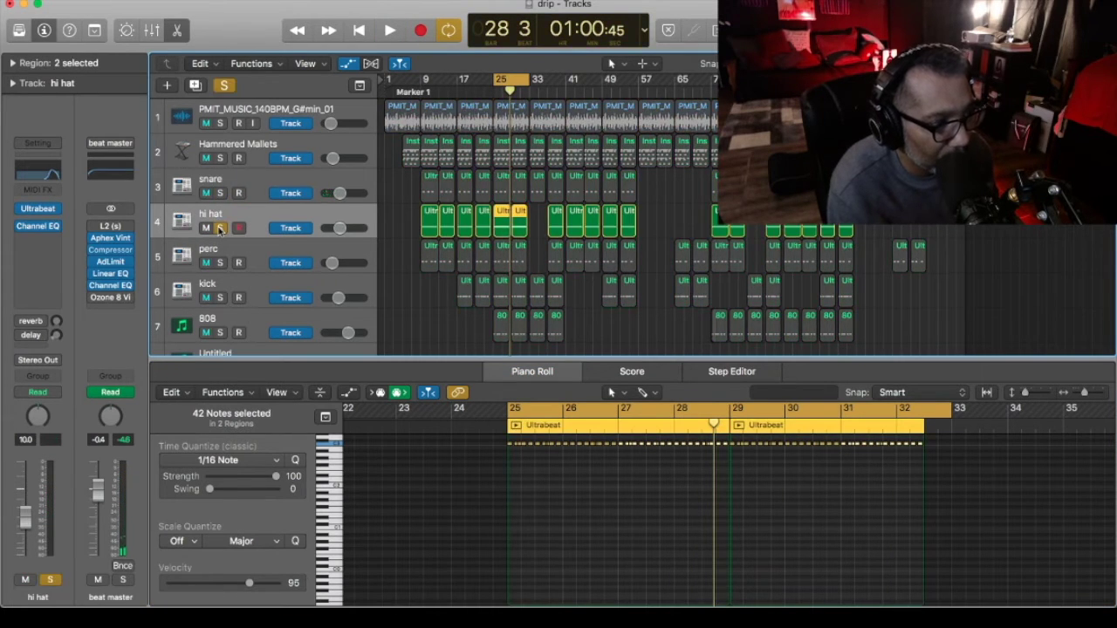
{"action": "key", "text": "space"}
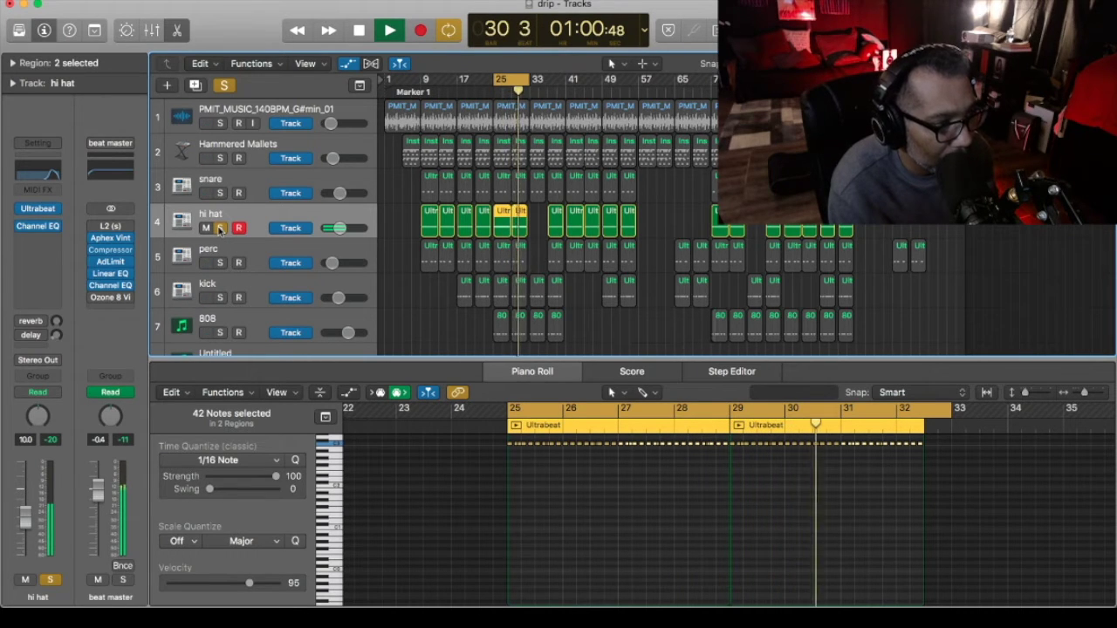
{"action": "key", "text": "space"}
Swap the solo from hi hat to perc and start playing perc from bar 25
{"action": "left_click", "coordinate": [220, 228]}
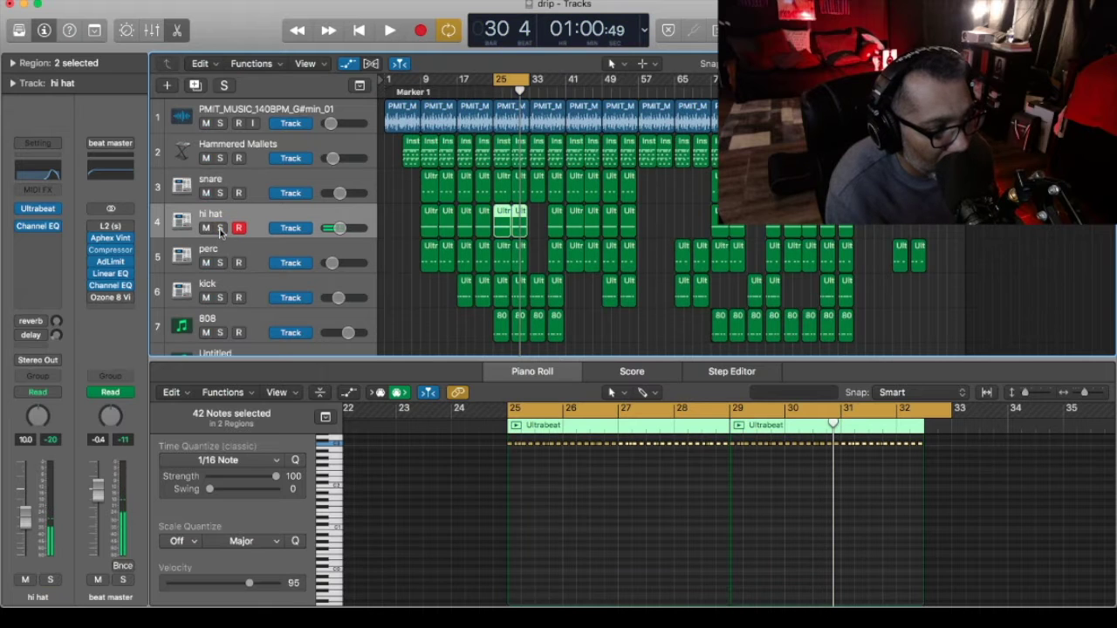
{"action": "left_click", "coordinate": [222, 250]}
{"action": "key", "text": "space"}
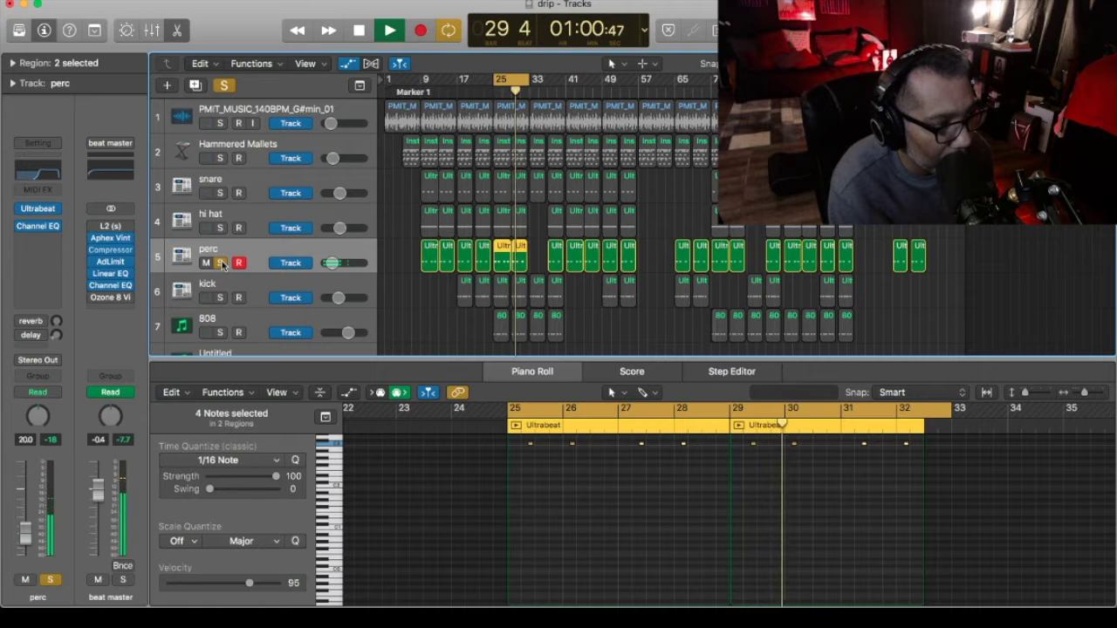
Stop the perc, then solo the kick track and play it from bar 25
{"action": "key", "text": "space"}
{"action": "left_click", "coordinate": [220, 262]}
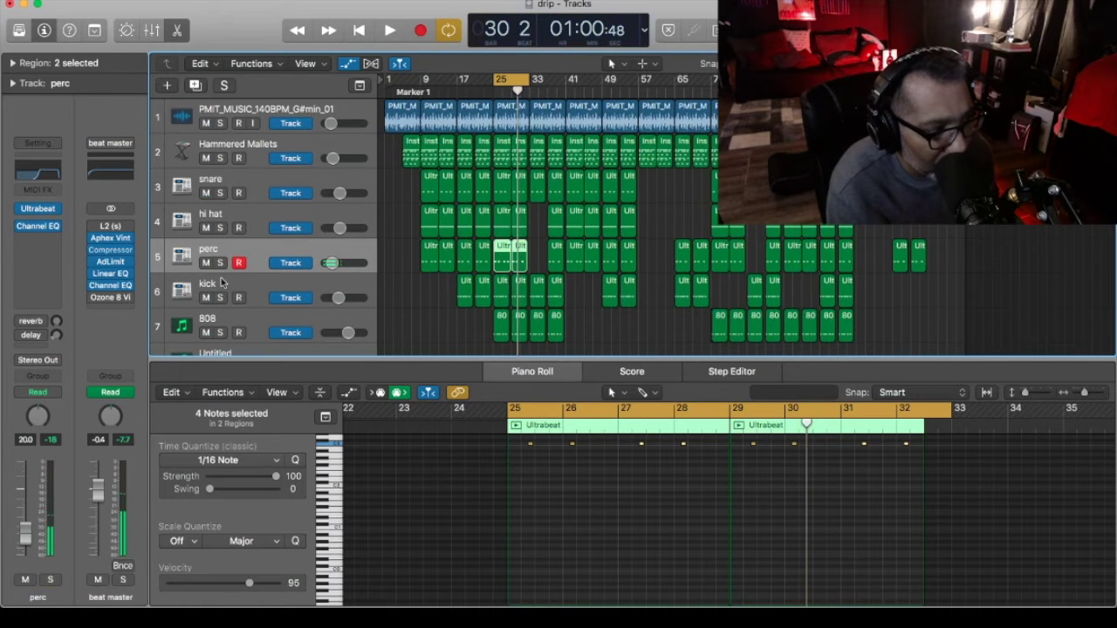
{"action": "left_click", "coordinate": [221, 298]}
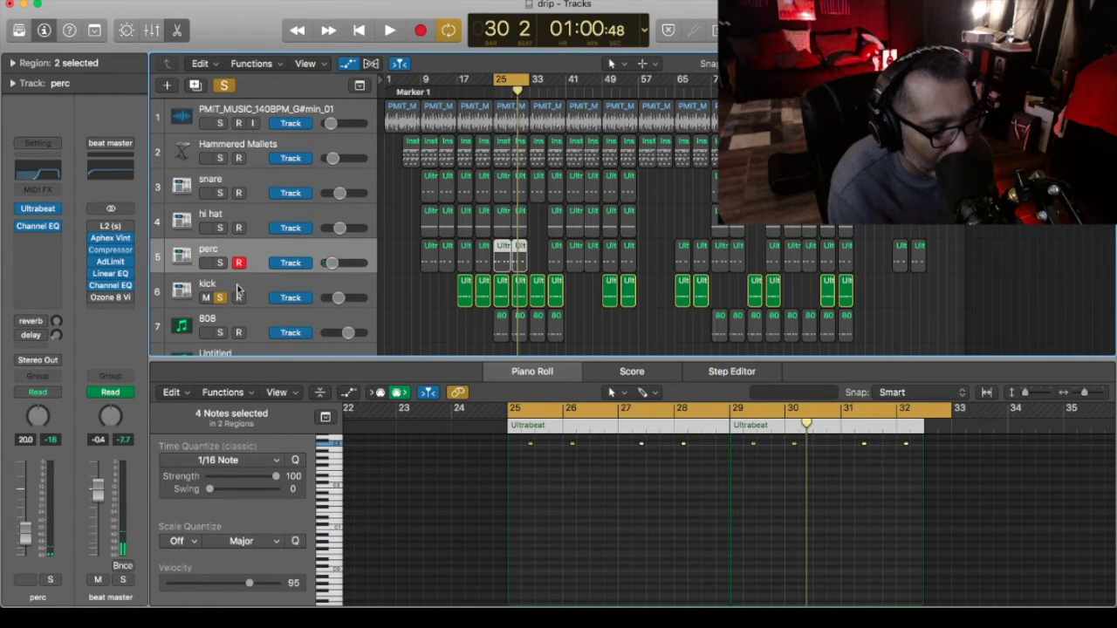
{"action": "left_click", "coordinate": [236, 290]}
{"action": "key", "text": "space"}
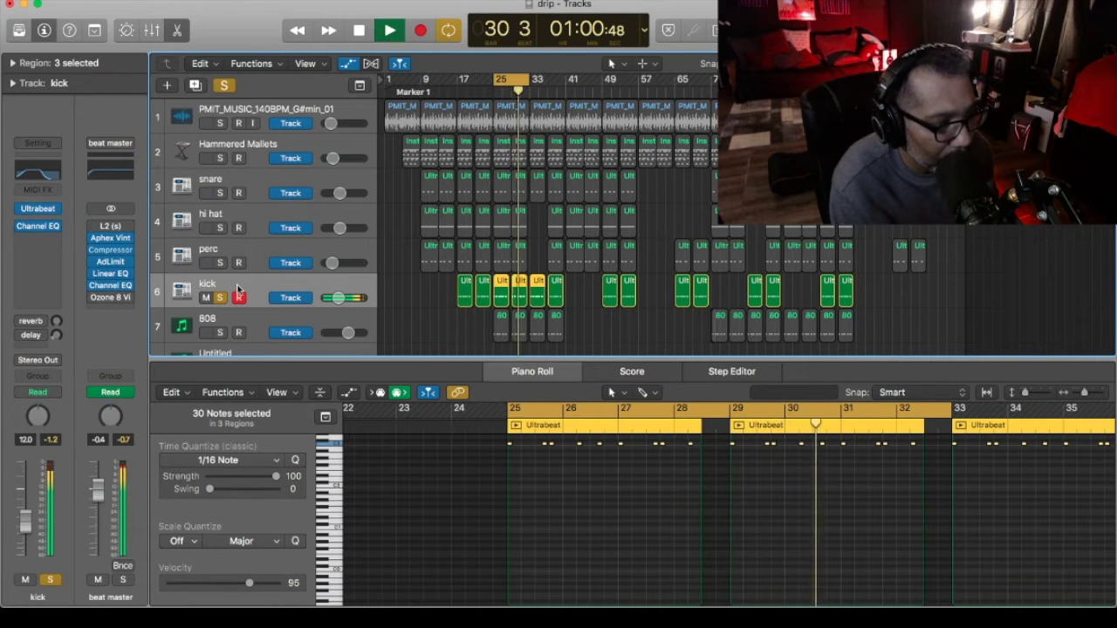
{"action": "key", "text": "space"}
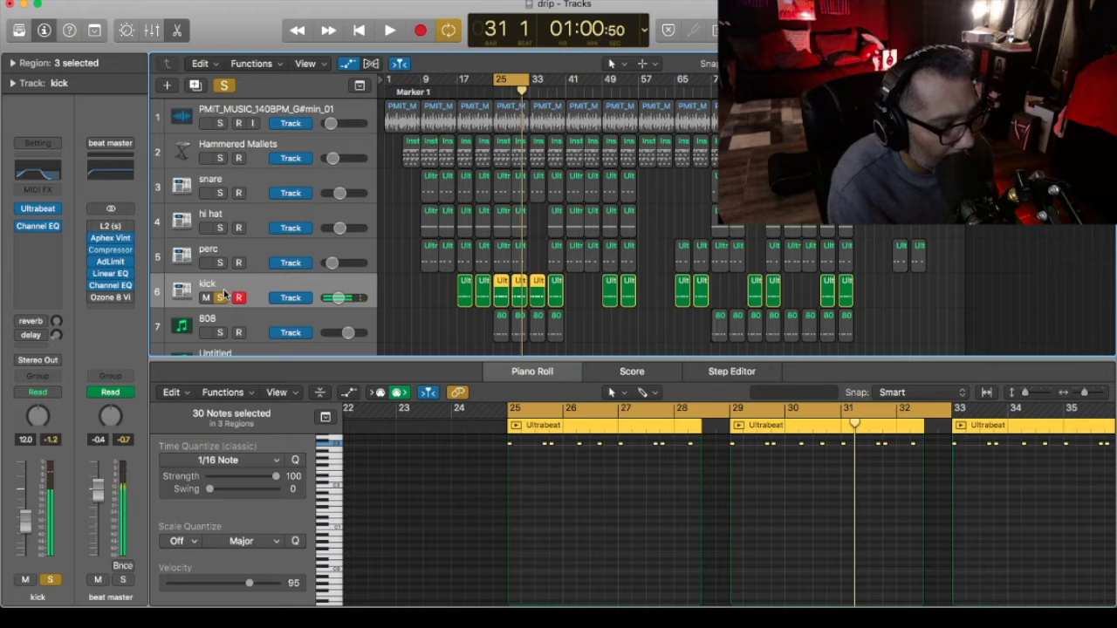
Swap the solo to the 808, play it from bar 25 to 32, then widen the track list
{"action": "left_click", "coordinate": [221, 297]}
{"action": "left_click", "coordinate": [222, 326]}
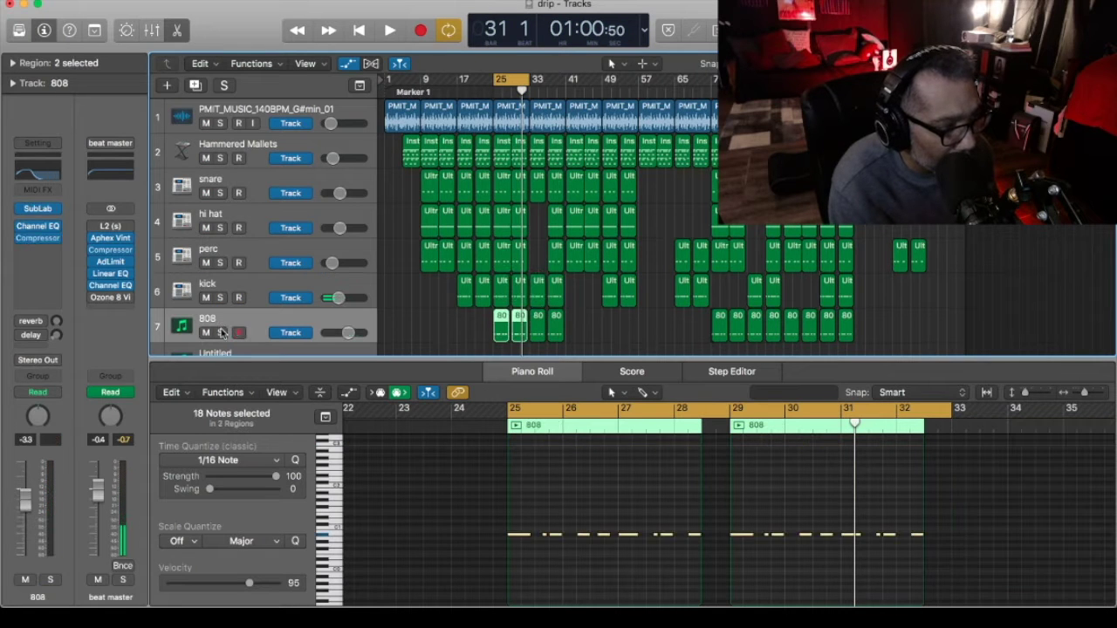
{"action": "left_click", "coordinate": [221, 333]}
{"action": "key", "text": "space"}
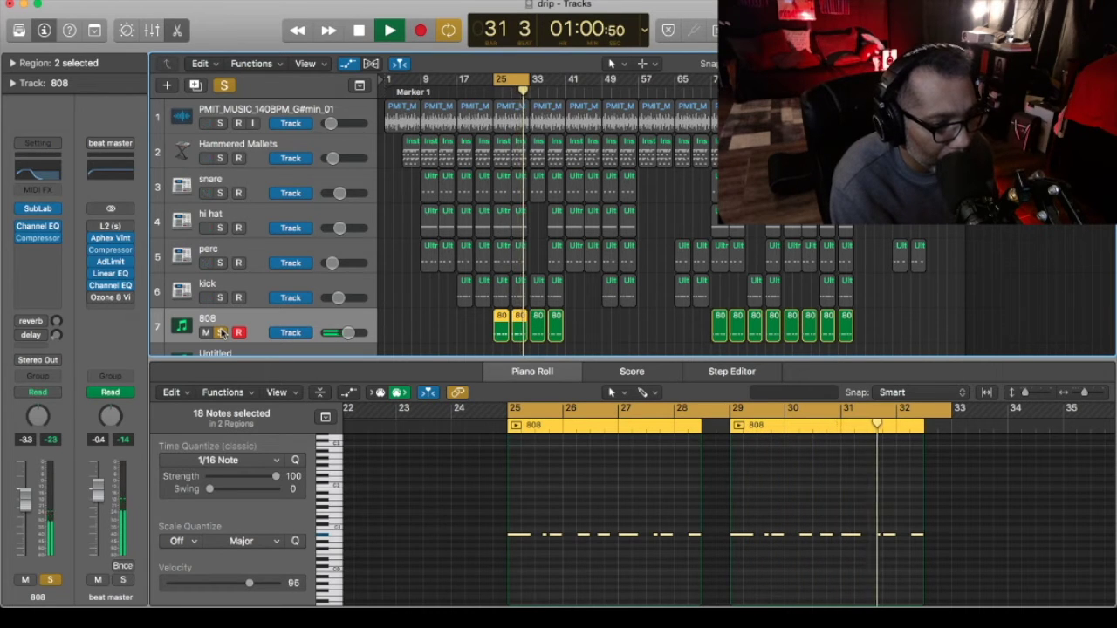
{"action": "key", "text": "space"}
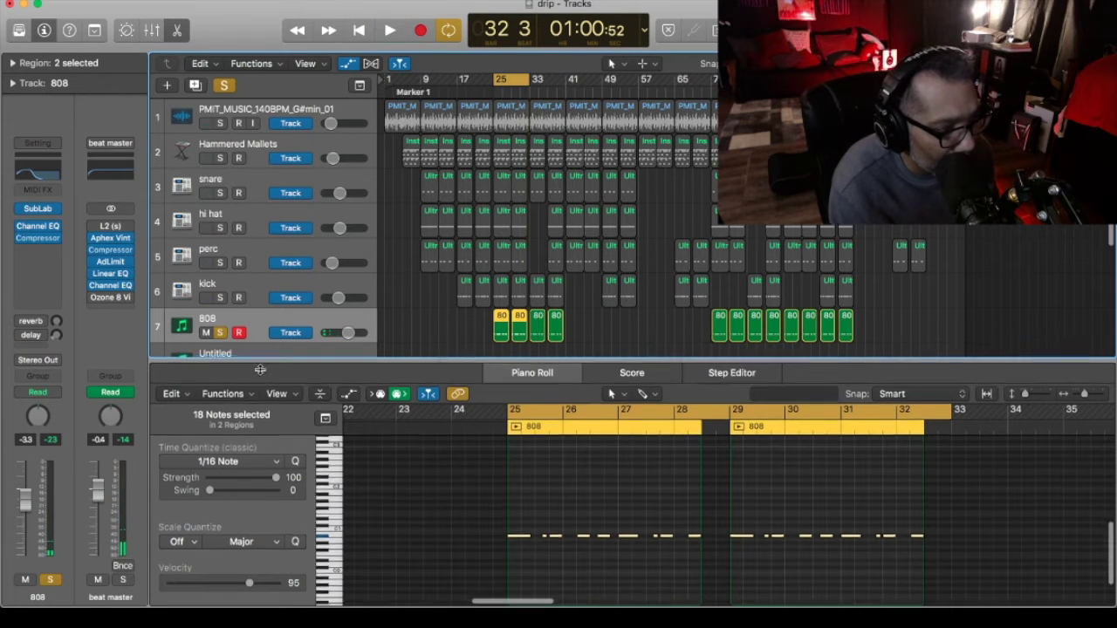
{"action": "left_click_drag", "start_coordinate": [259, 356], "coordinate": [268, 472]}
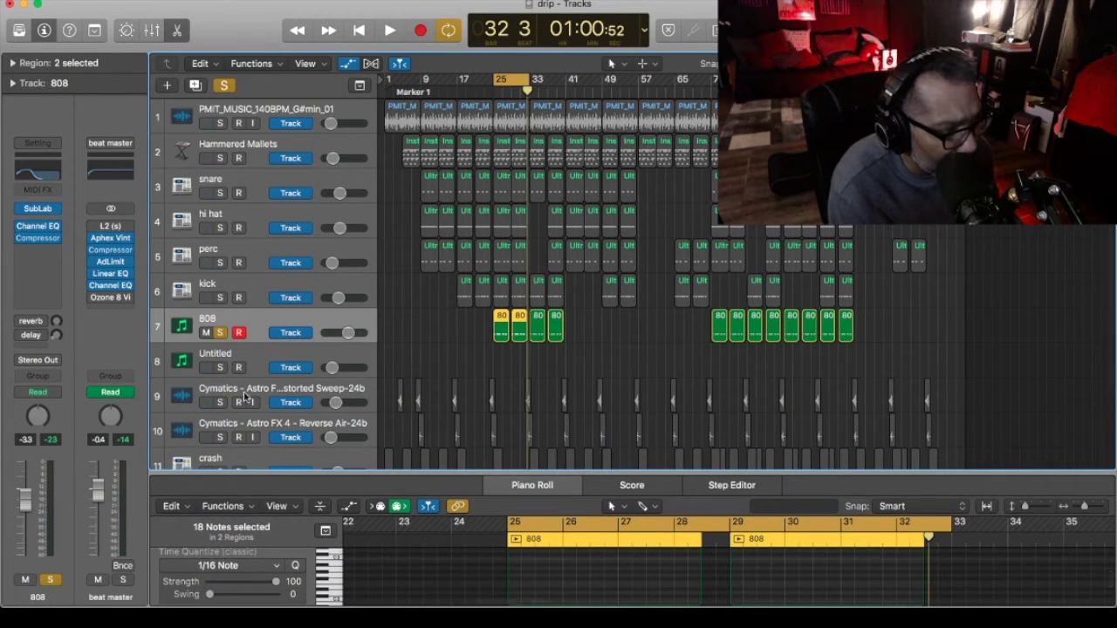
Swap the solo from the 808 to the distorted sweep effect track and play it from bar 25
{"action": "left_click", "coordinate": [251, 387]}
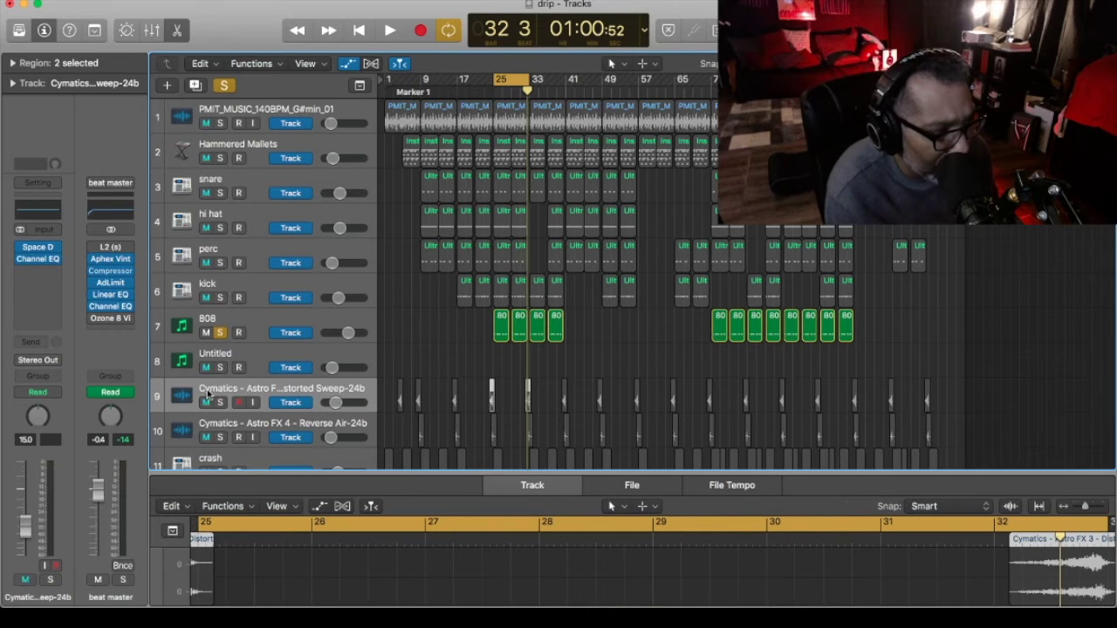
{"action": "left_click", "coordinate": [222, 335]}
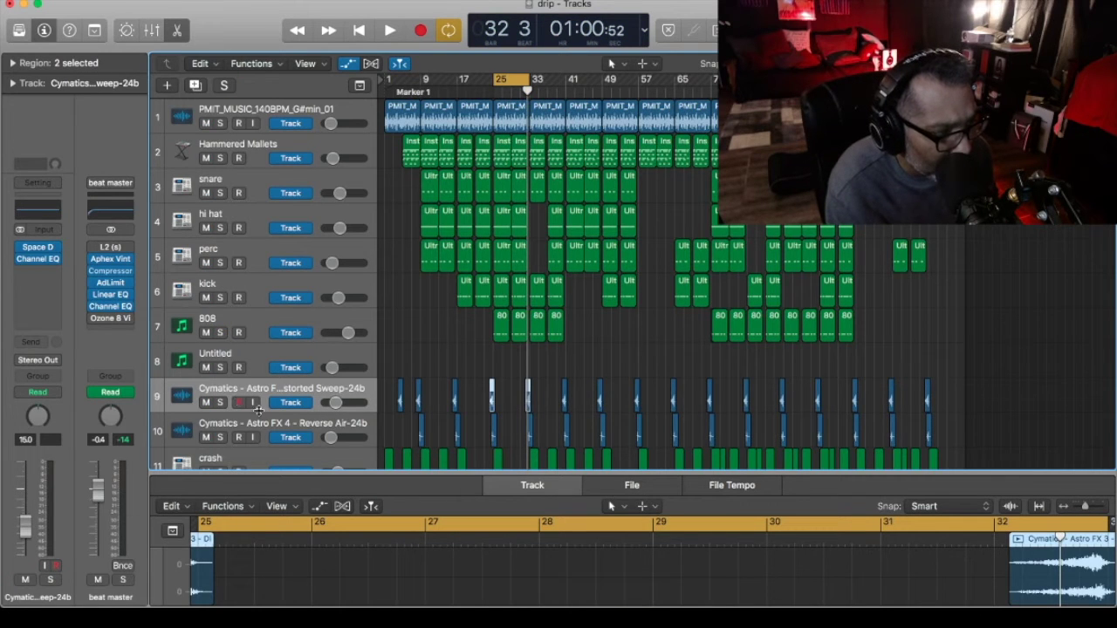
{"action": "left_click", "coordinate": [220, 403]}
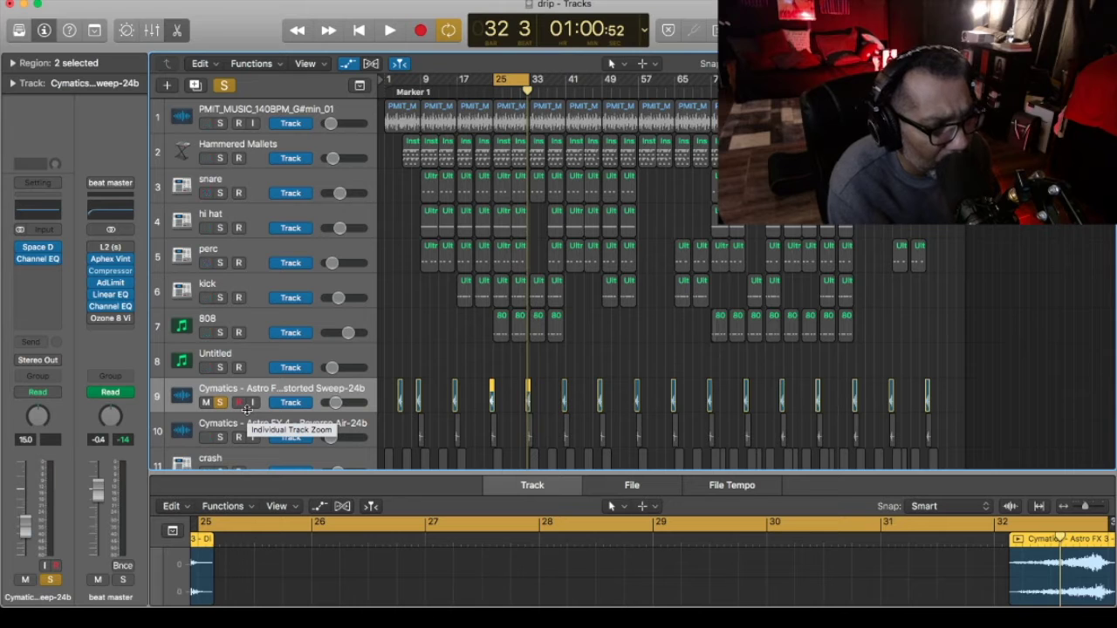
{"action": "key", "text": "space"}
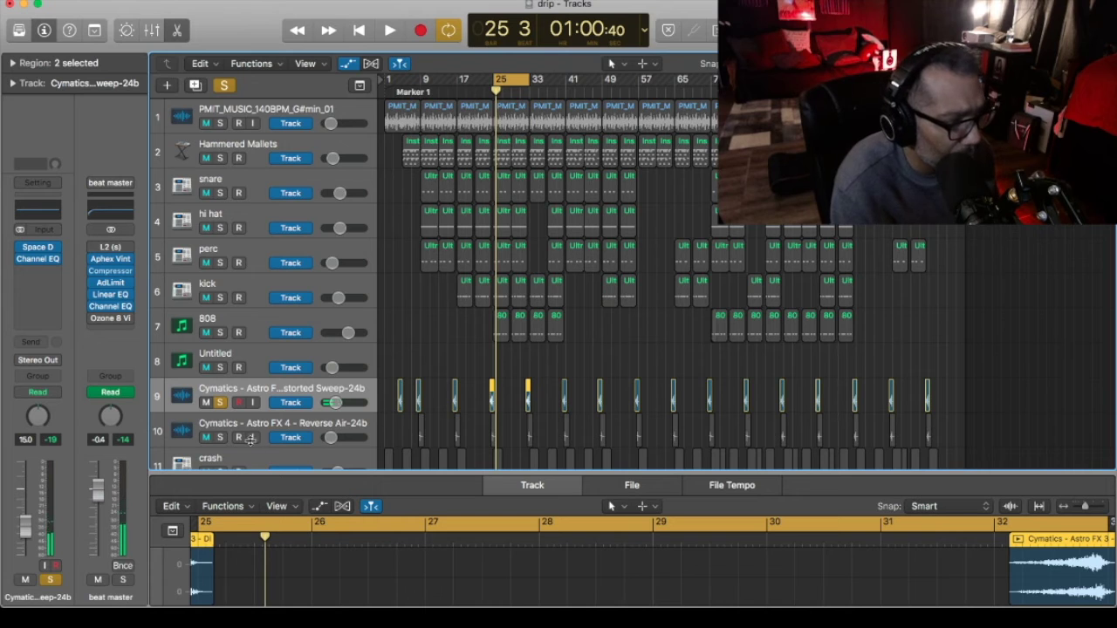
Swap the solo to the Reverse Air track and play it from bar 25
{"action": "left_click", "coordinate": [253, 425]}
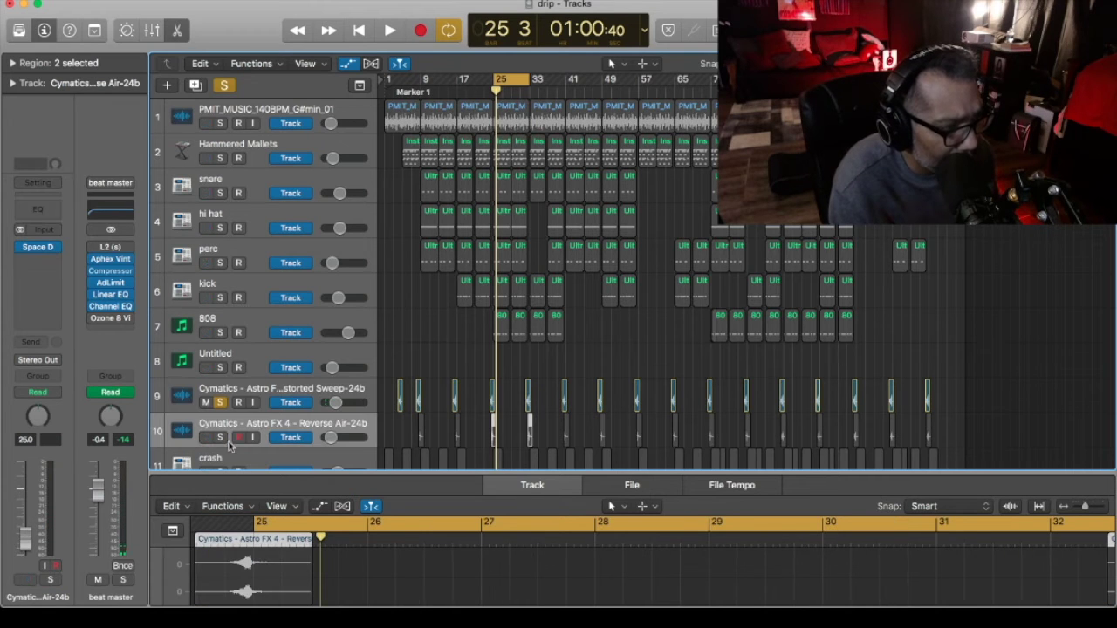
{"action": "left_click", "coordinate": [221, 403]}
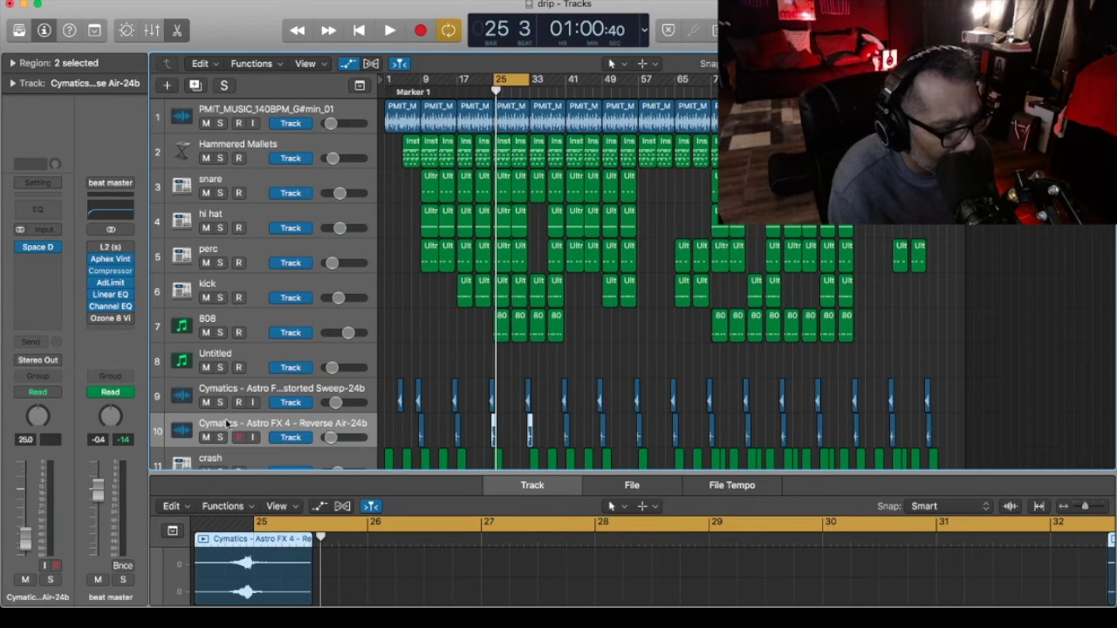
{"action": "left_click", "coordinate": [220, 437]}
{"action": "key", "text": "space"}
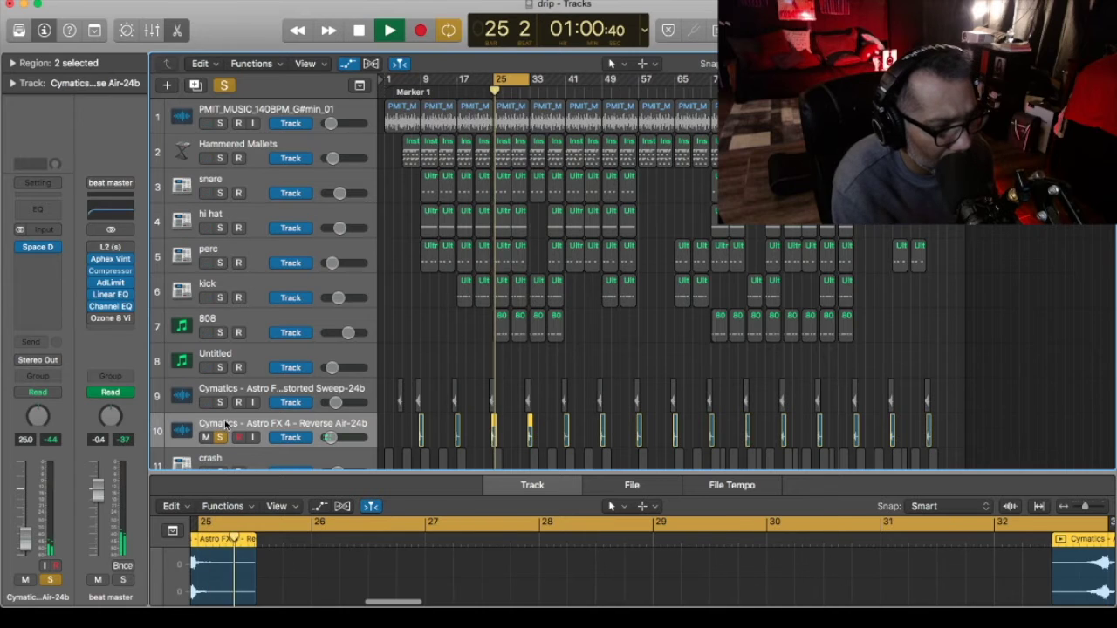
{"action": "key", "text": "space"}
{"action": "key", "text": "space"}
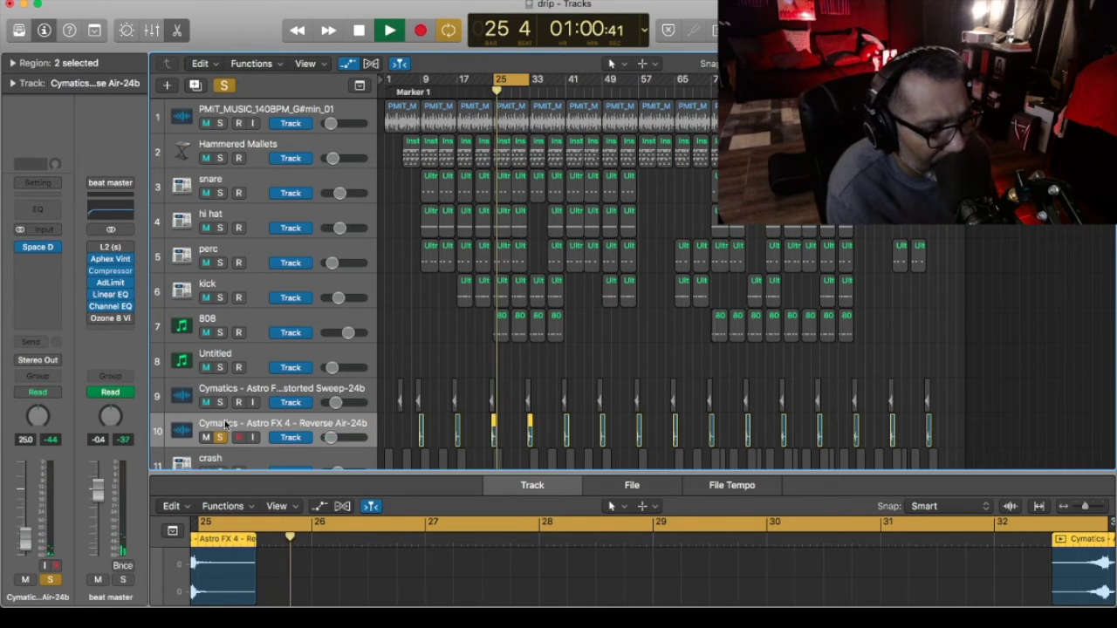
{"action": "key", "text": "space"}
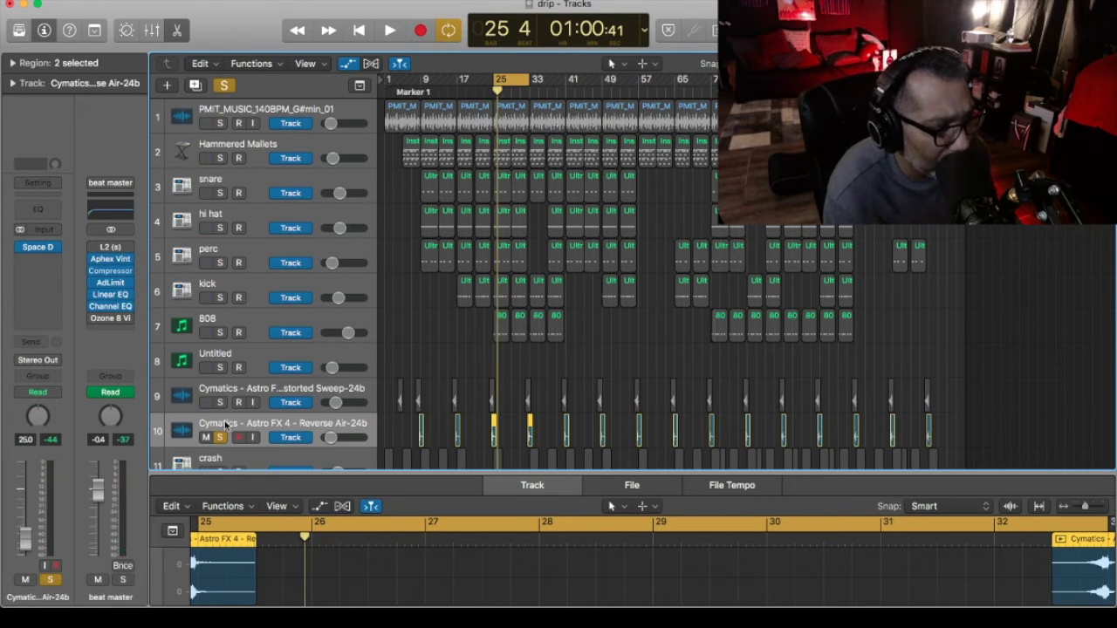
{"action": "left_click", "coordinate": [274, 466]}
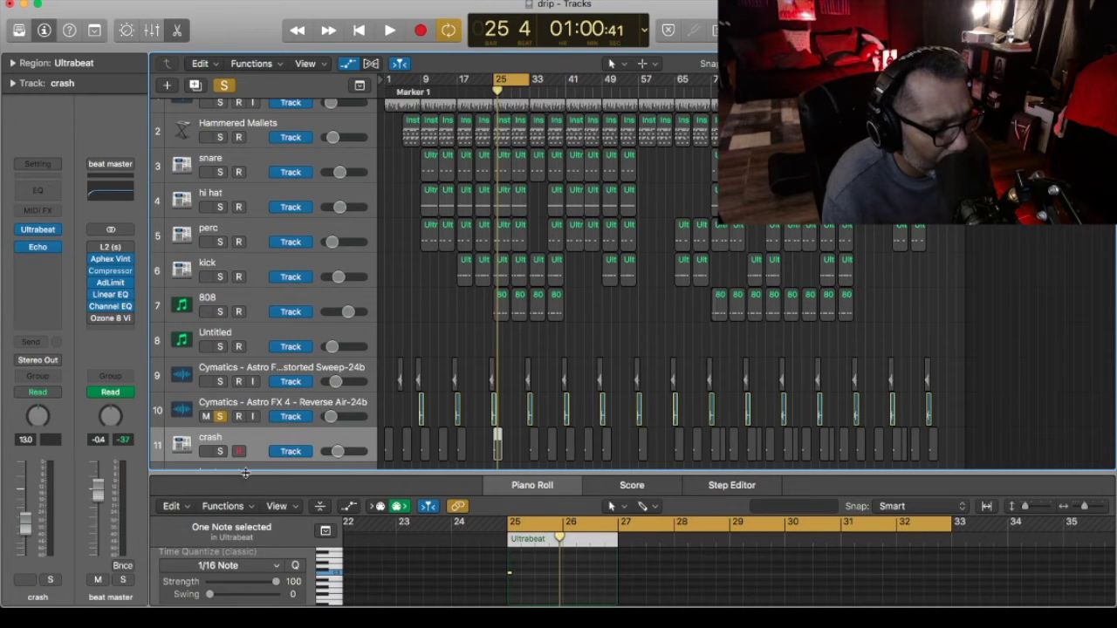
Swap the solo from Reverse Air to crash, play it, then clear the crash solo
{"action": "left_click", "coordinate": [221, 418]}
{"action": "left_click", "coordinate": [221, 451]}
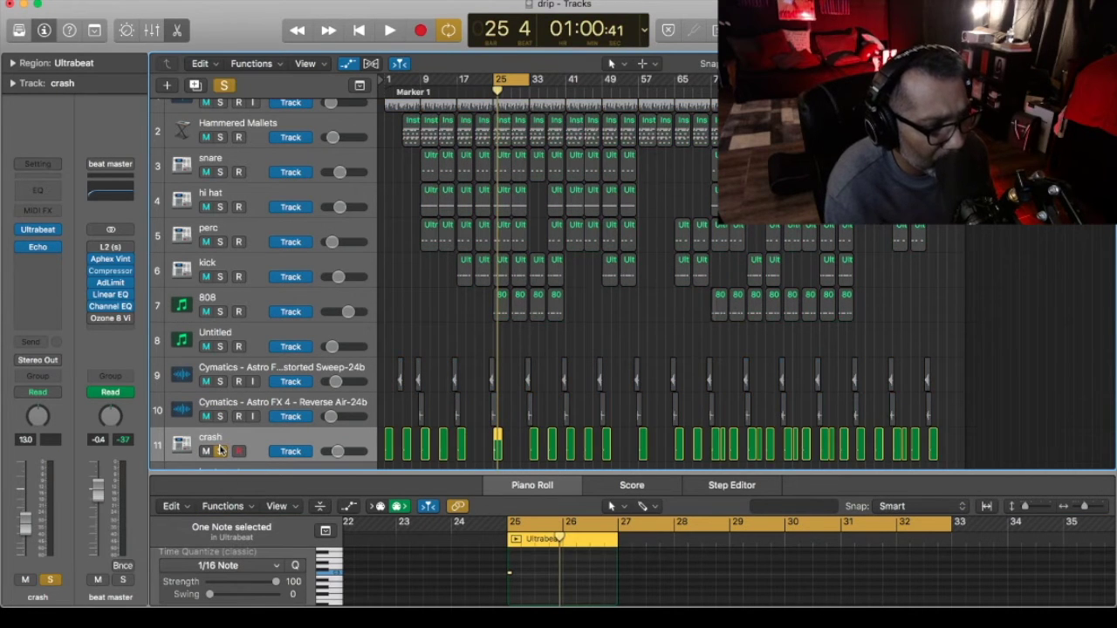
{"action": "key", "text": "space"}
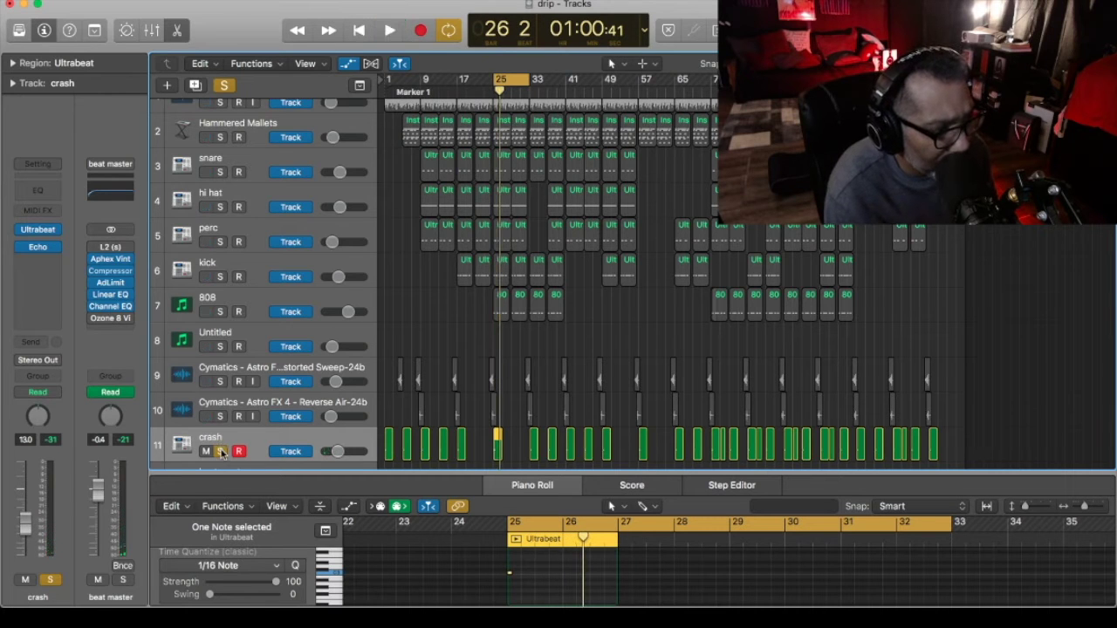
{"action": "left_click", "coordinate": [221, 451]}
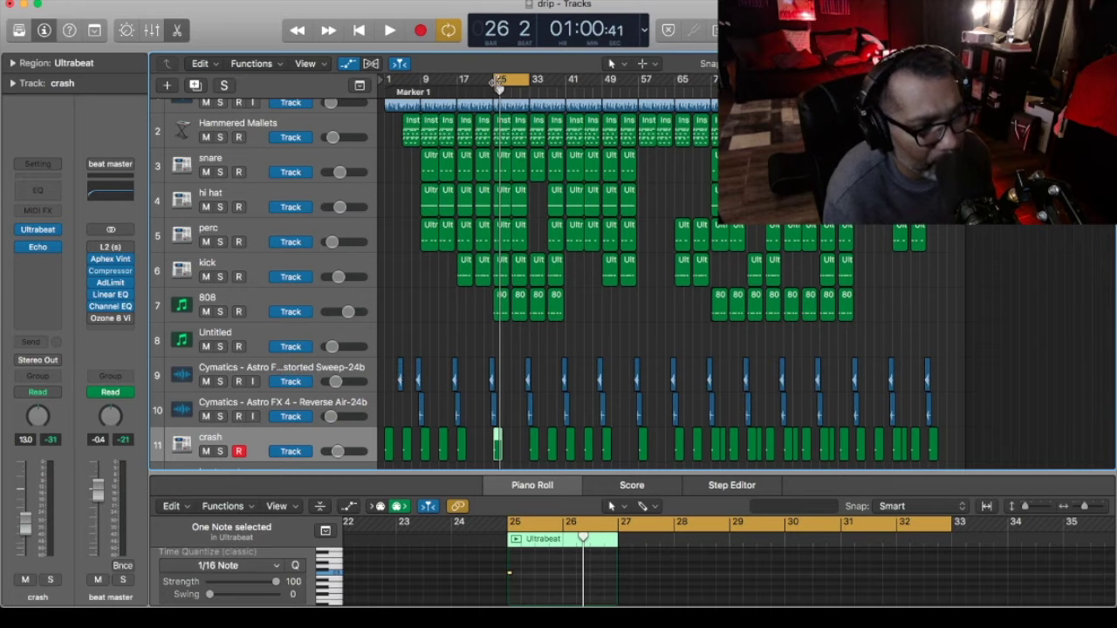
Set the cycle range to bars 1–41 and play the full arrangement from bar 1
{"action": "left_click_drag", "start_coordinate": [497, 79], "coordinate": [389, 105]}
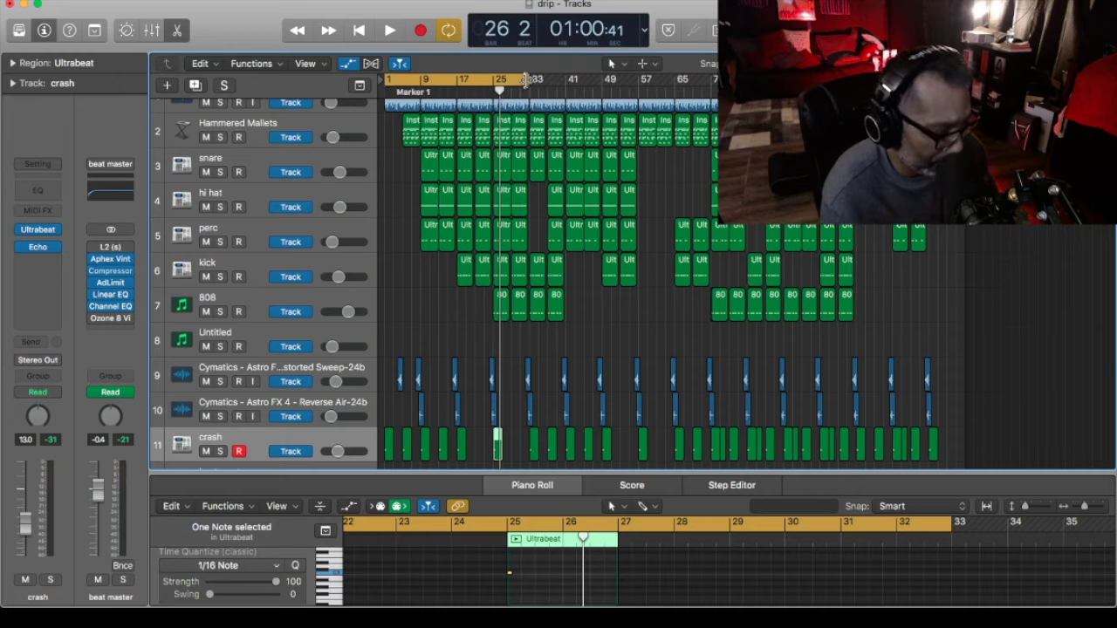
{"action": "left_click_drag", "start_coordinate": [525, 80], "coordinate": [563, 79]}
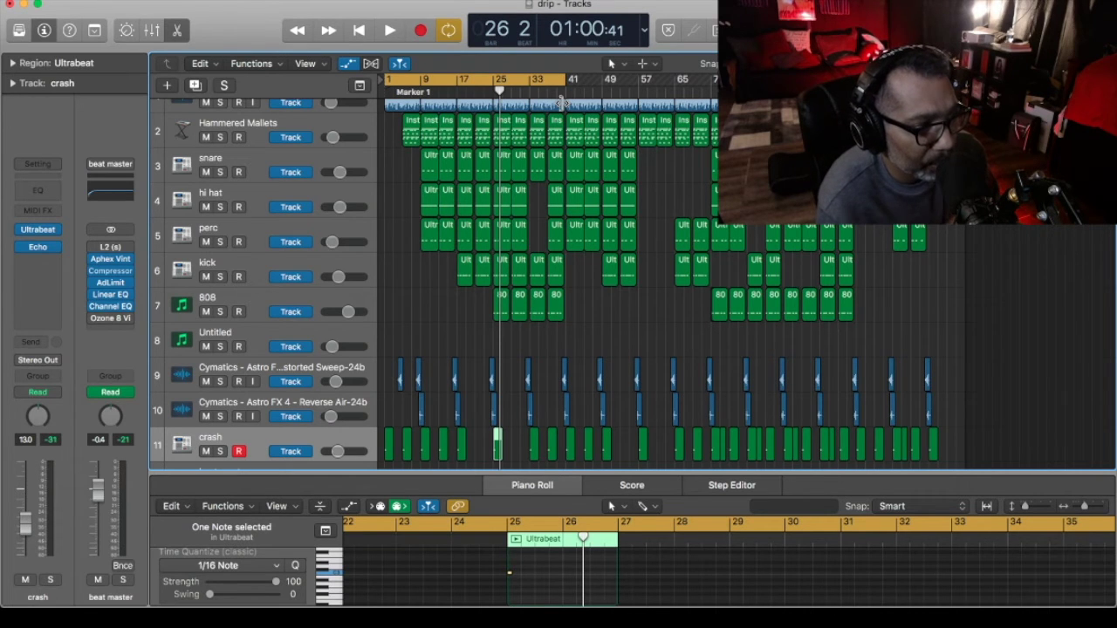
{"action": "key", "text": "space"}
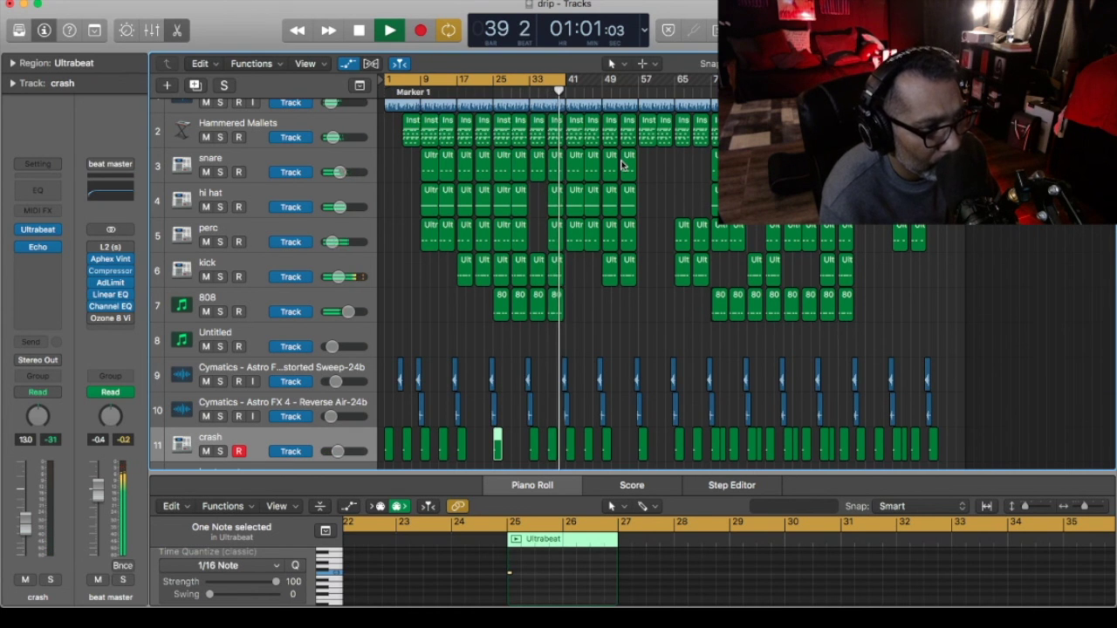
Stop the full-arrangement playback at bar 40, beat 2
{"action": "key", "text": "space"}
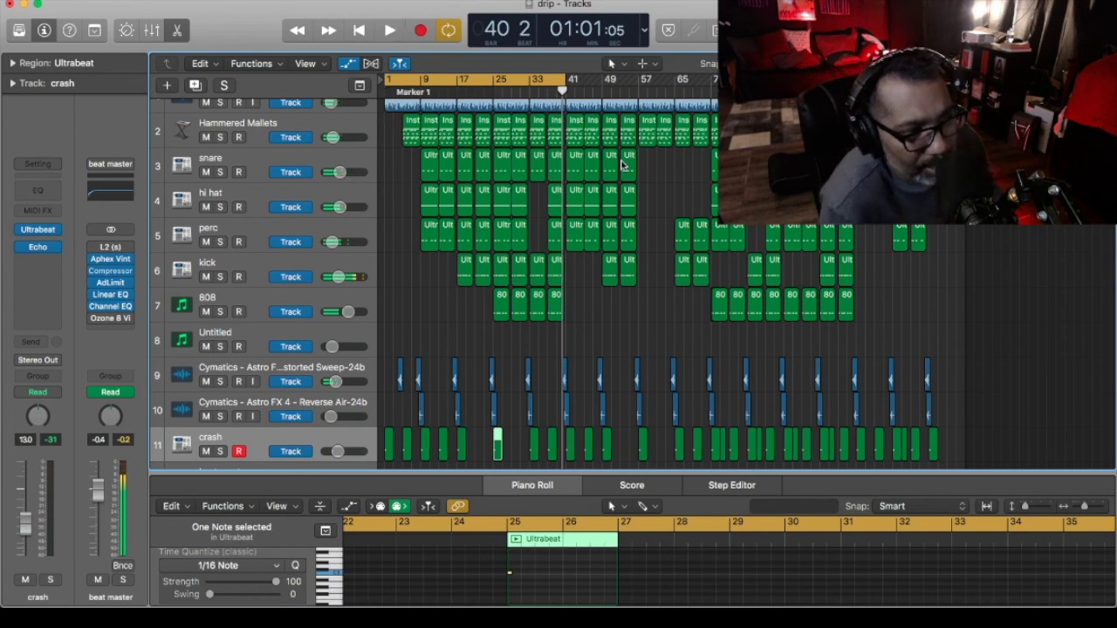